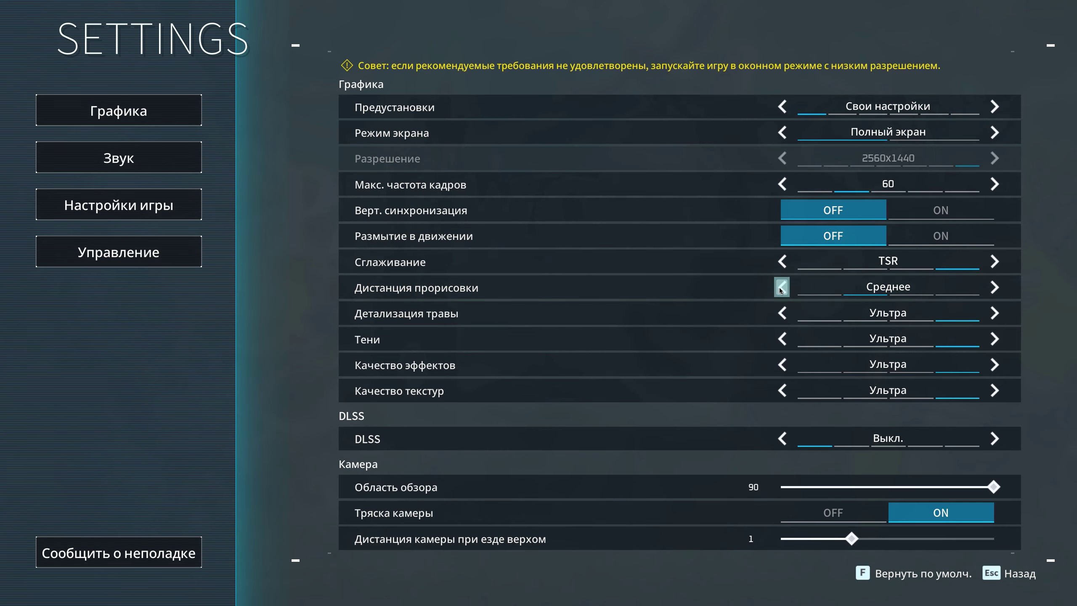
Set the draw distance (Дистанция прорисовки) to Среднее and the grass detail (Детализация травы) to Низкое
click(781, 288)
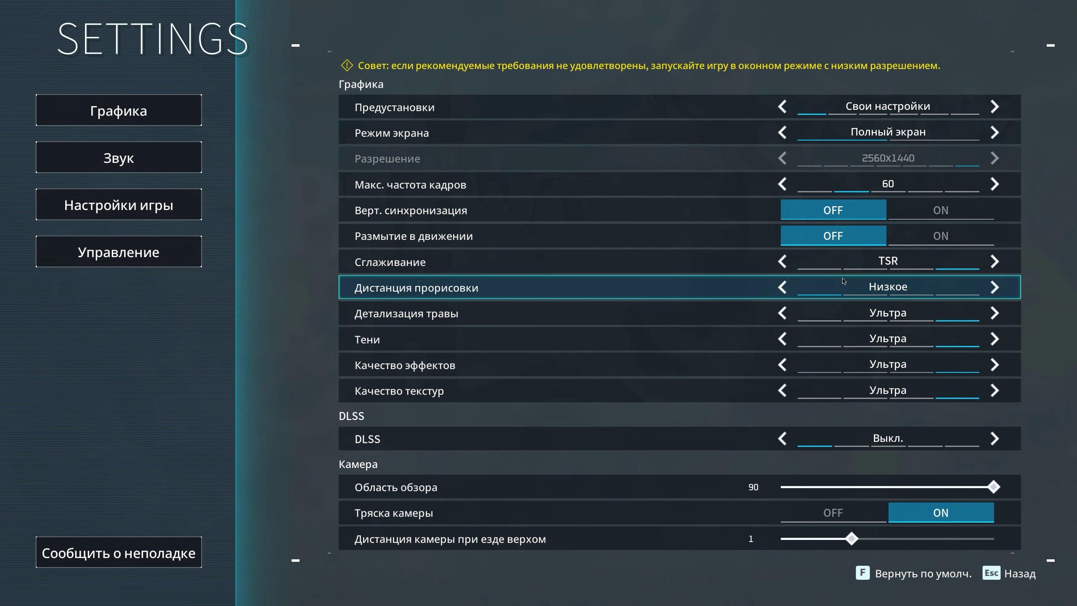
click(844, 282)
click(822, 316)
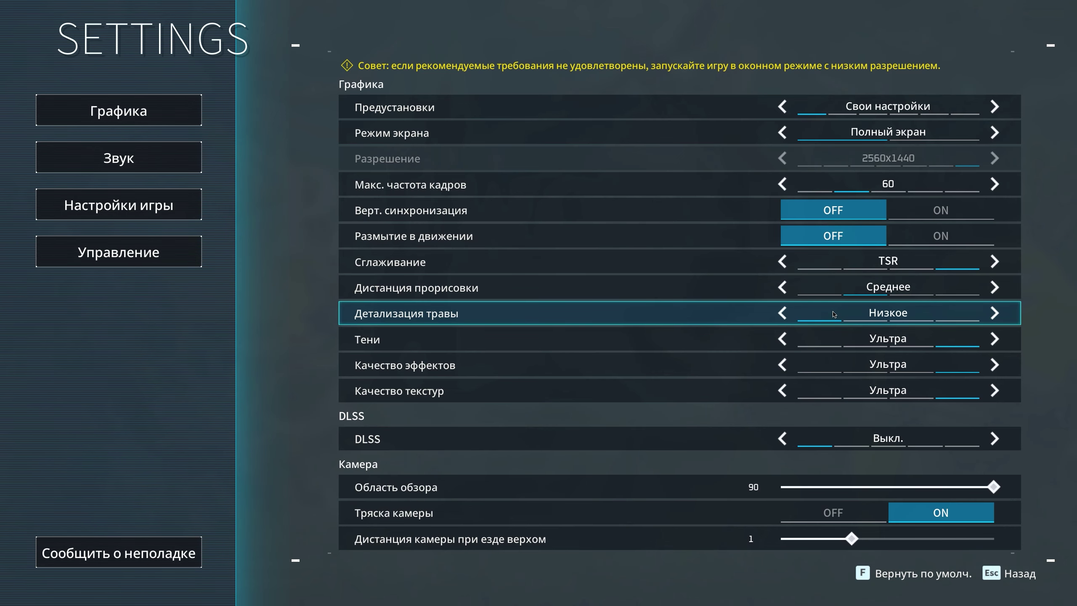
Lower the shadow quality (Тени) in the graphics settings
click(783, 342)
click(782, 342)
click(783, 342)
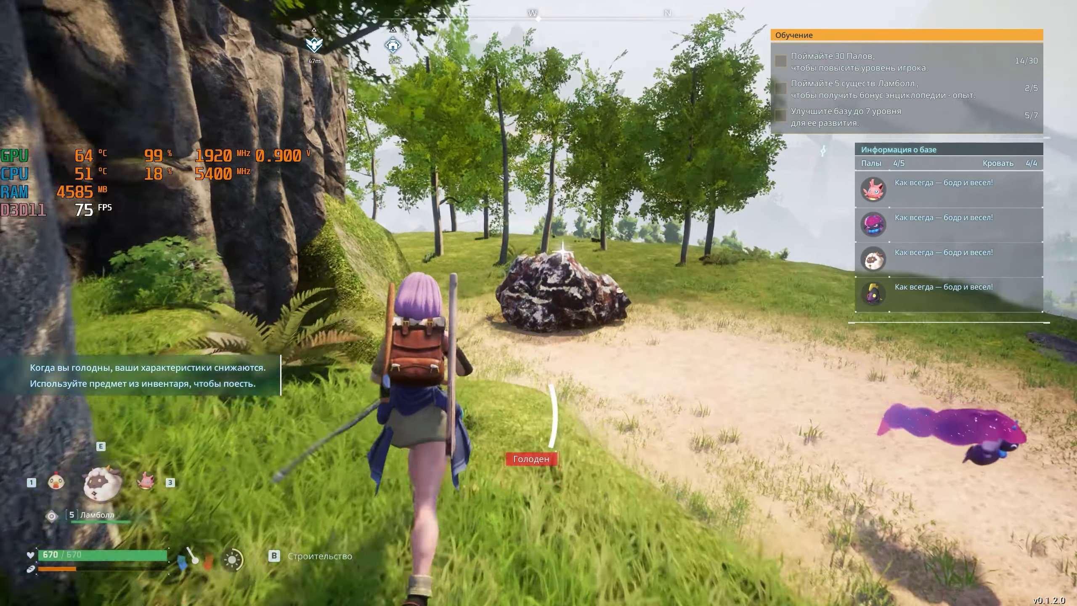
Walk the character around the rocky clearing to examine the graphics quality and the frame rate overlay
key(w)
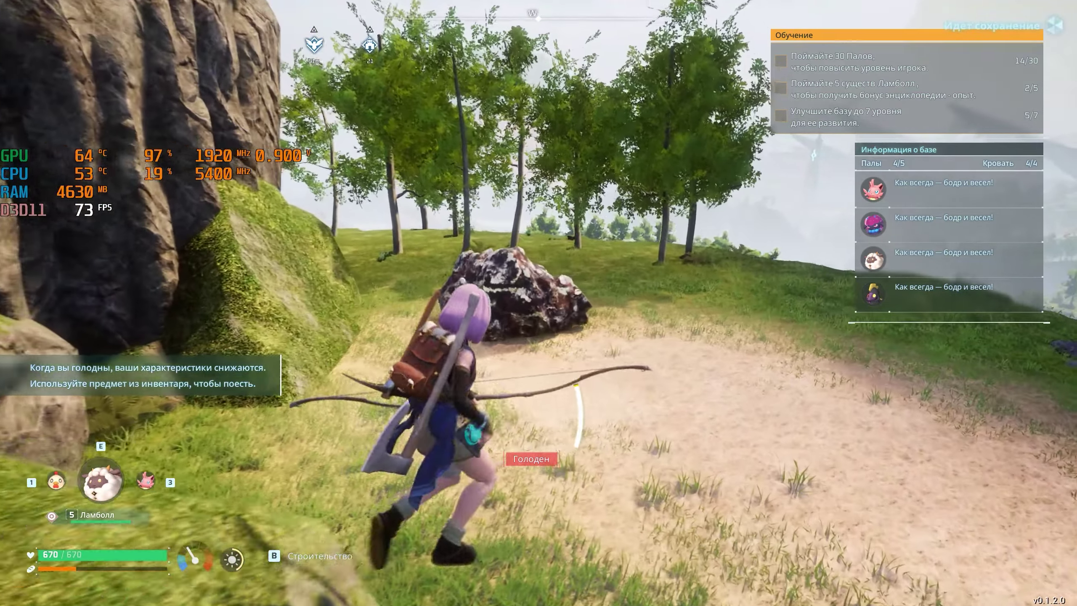
key(d)
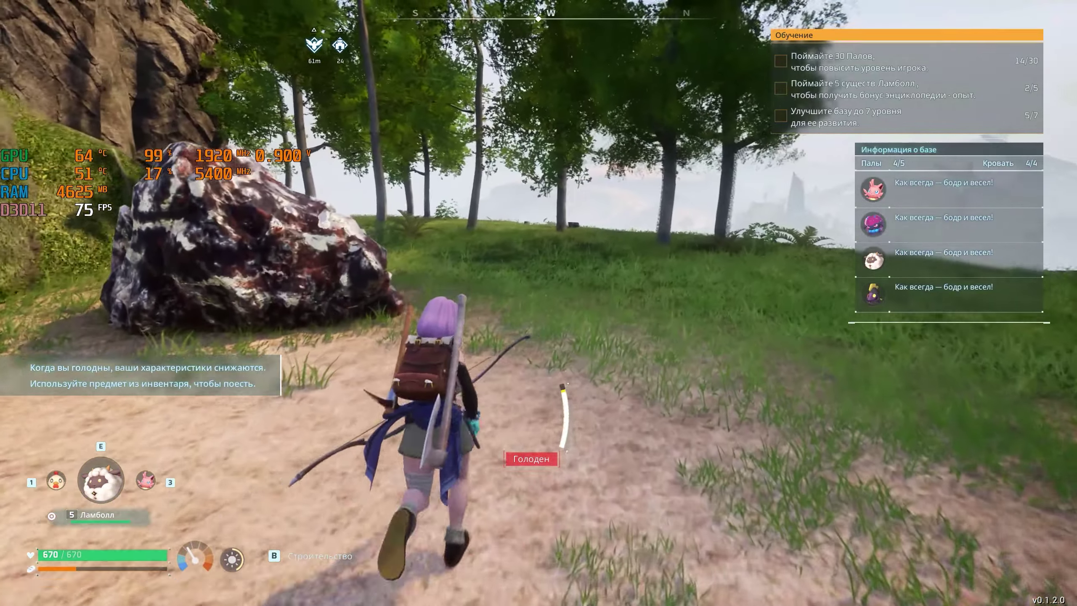
key(s)
key(a)
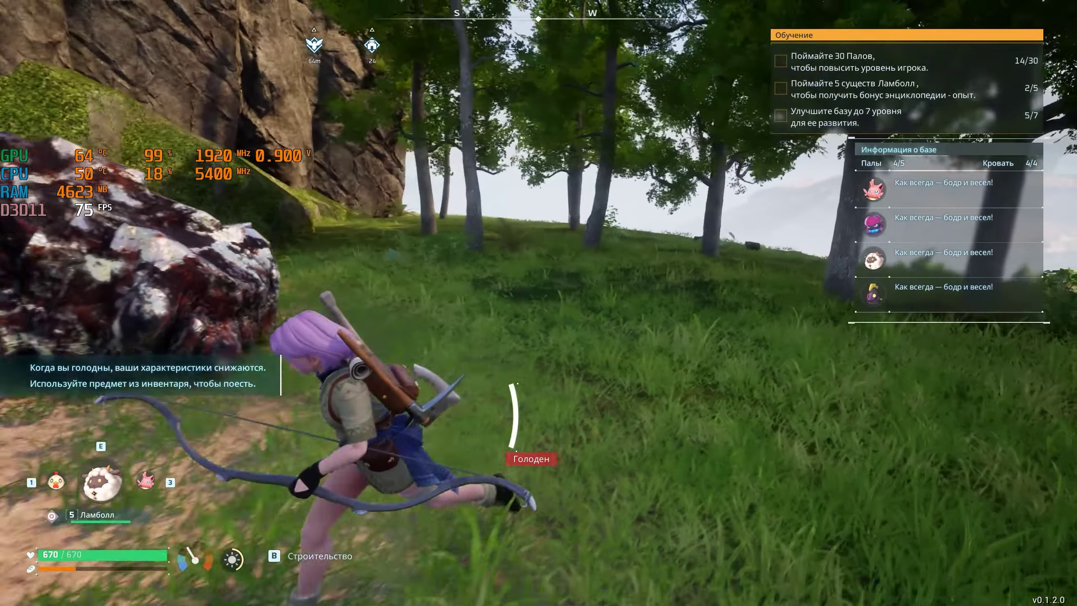
key(s)
key(s)
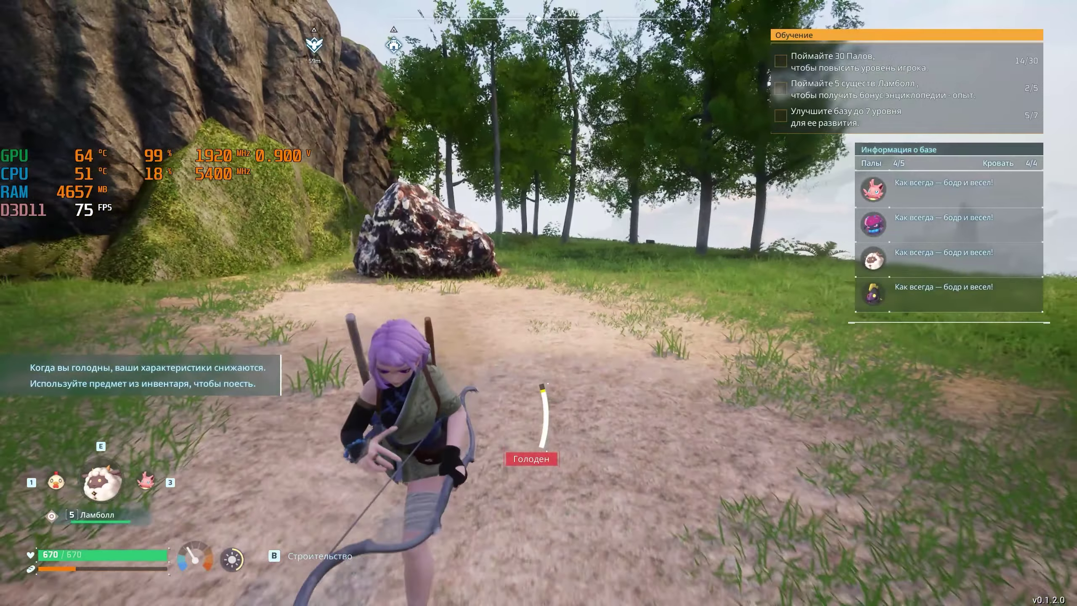
key(a)
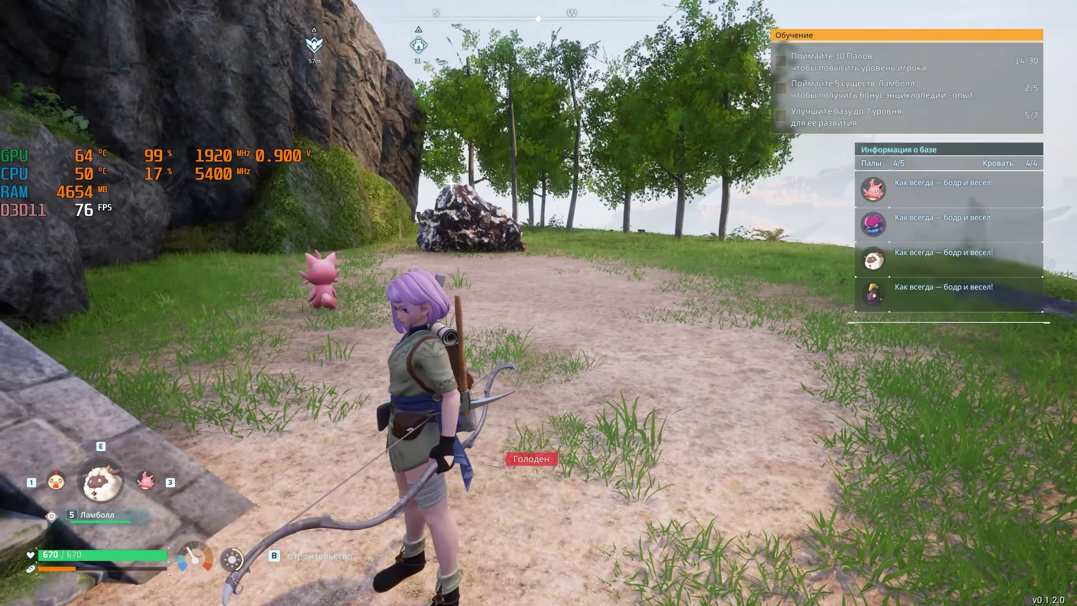
key(w)
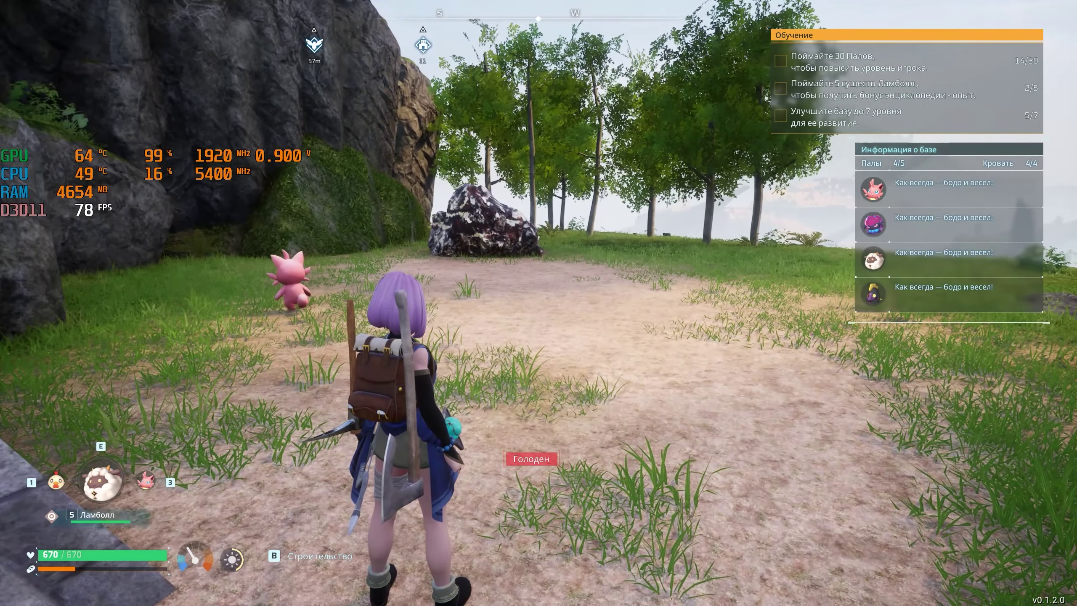
key(Tab)
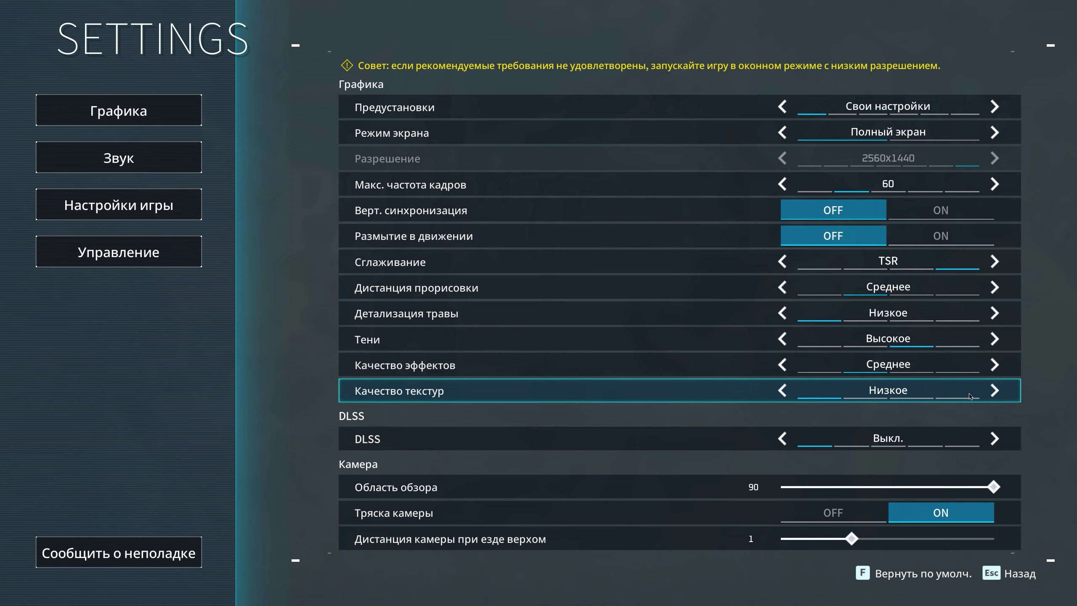
Raise the texture quality (Качество текстур) to Ультра in the graphics settings
click(994, 390)
click(994, 389)
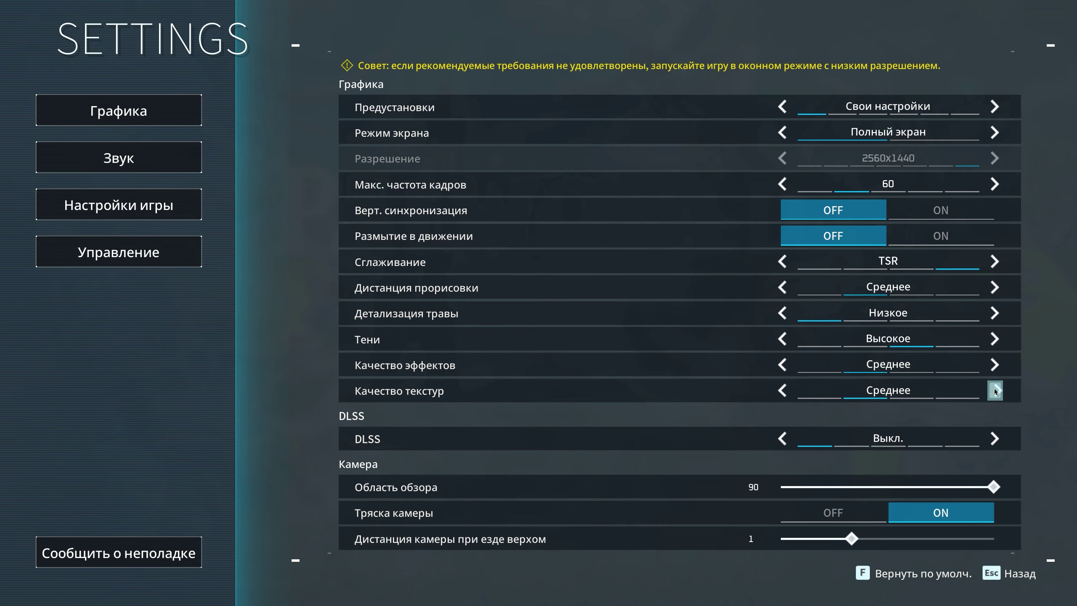
click(994, 389)
Cycle through the DLSS modes, including Авто, Качество and Производительность, and return DLSS to Выкл
click(994, 439)
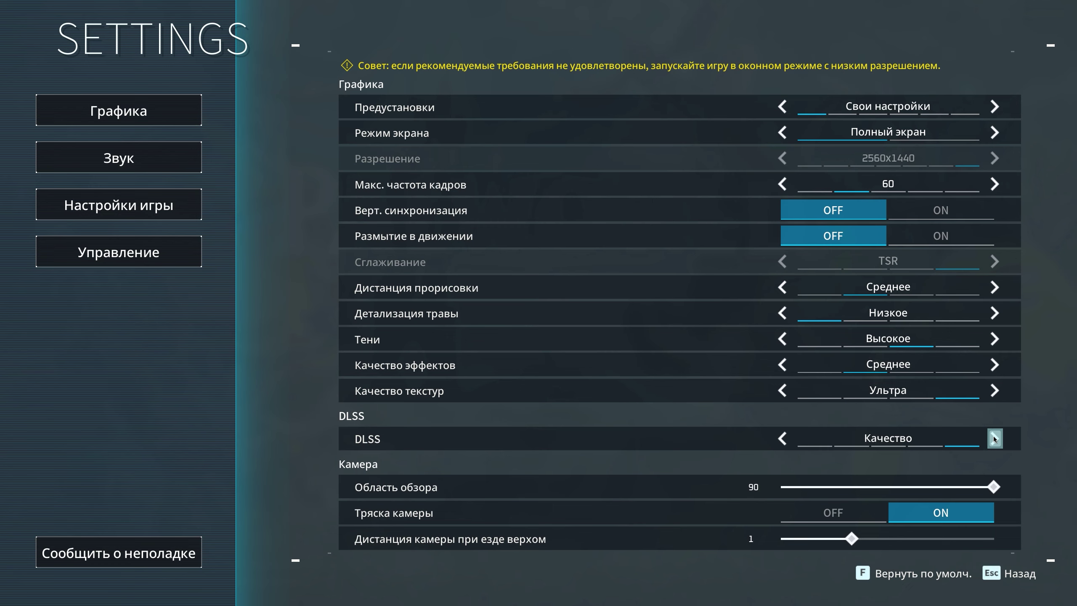
click(994, 438)
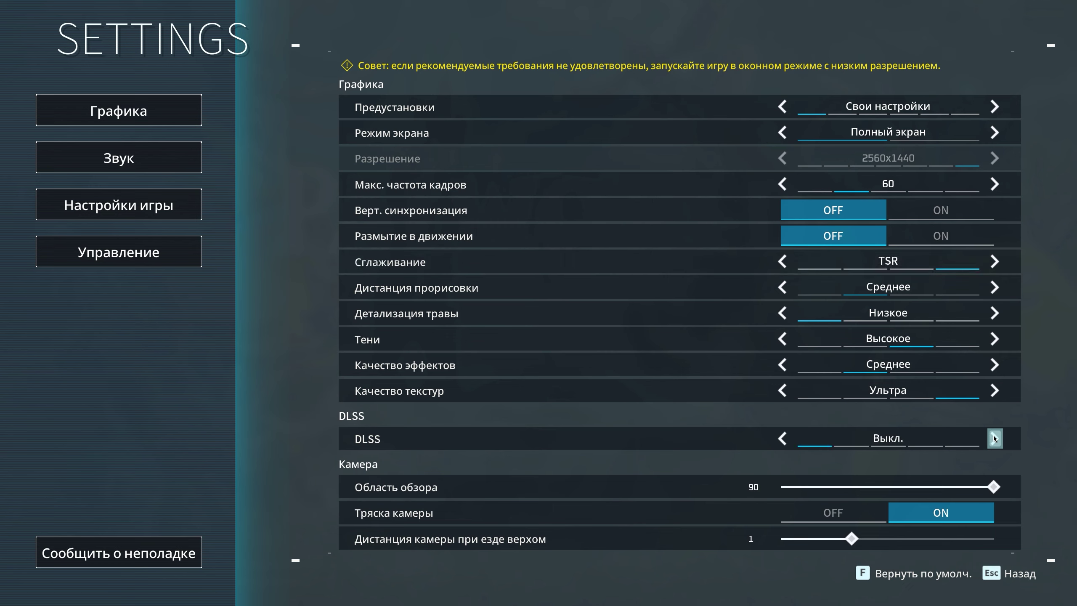
click(994, 439)
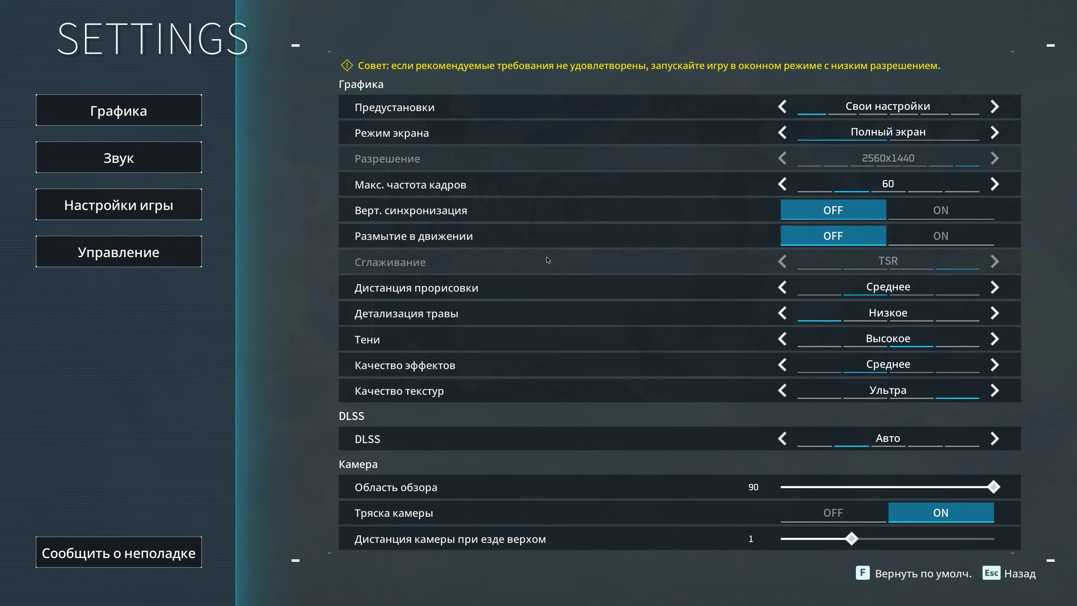
click(994, 439)
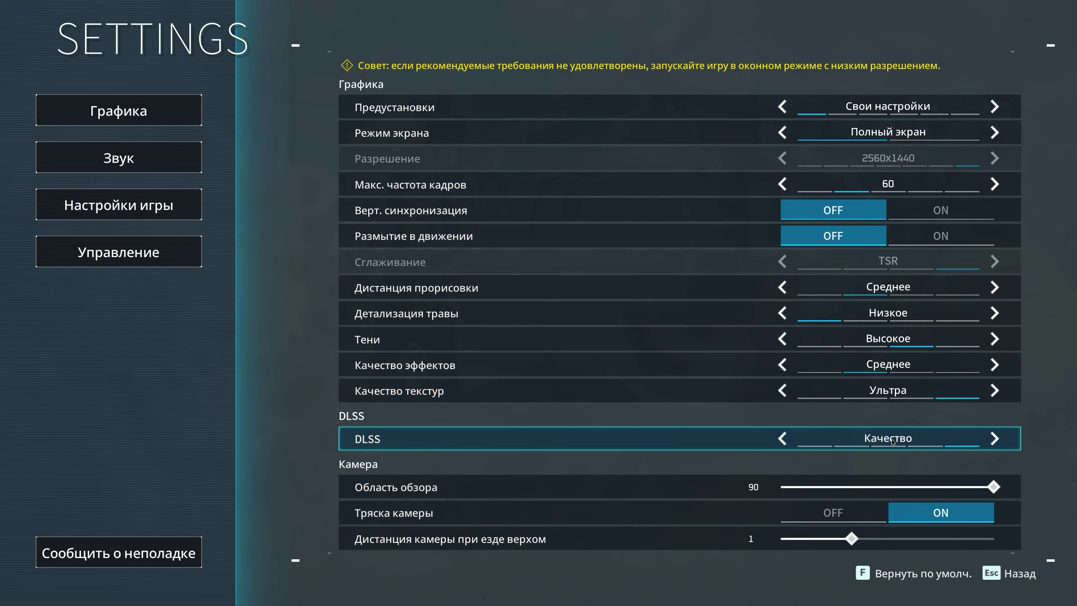
click(782, 439)
click(782, 439)
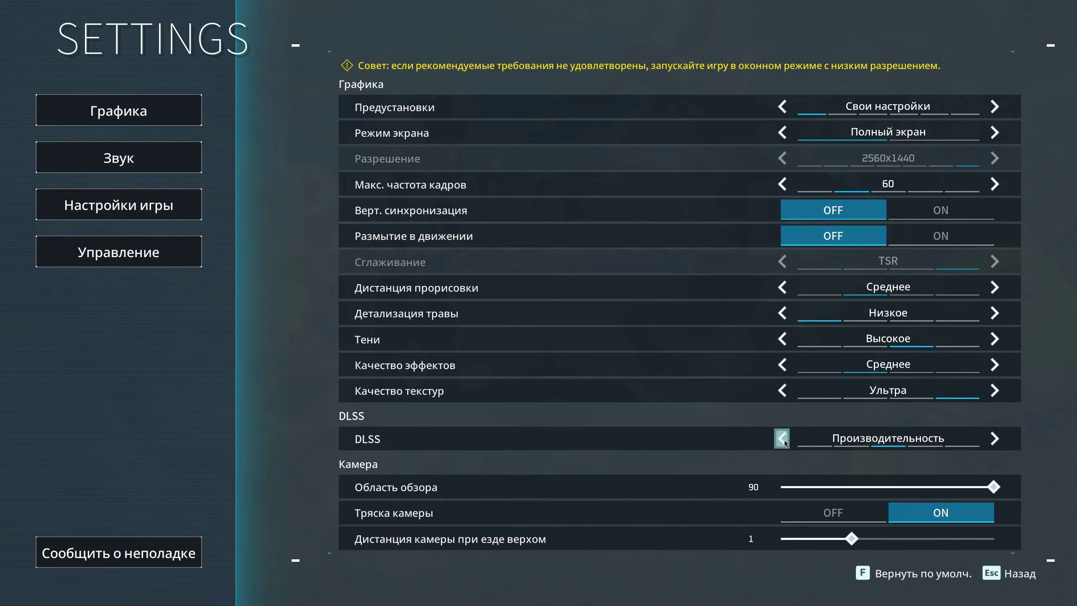
click(783, 440)
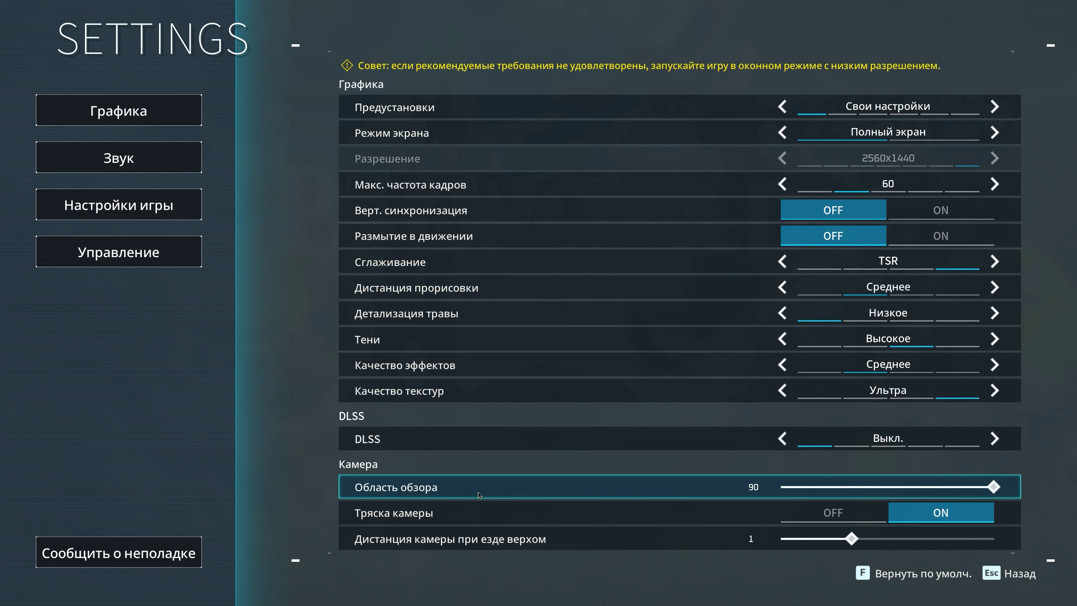
Leave the graphics settings with the field of view at 90 and apply the changed settings
drag(993, 487, 752, 494)
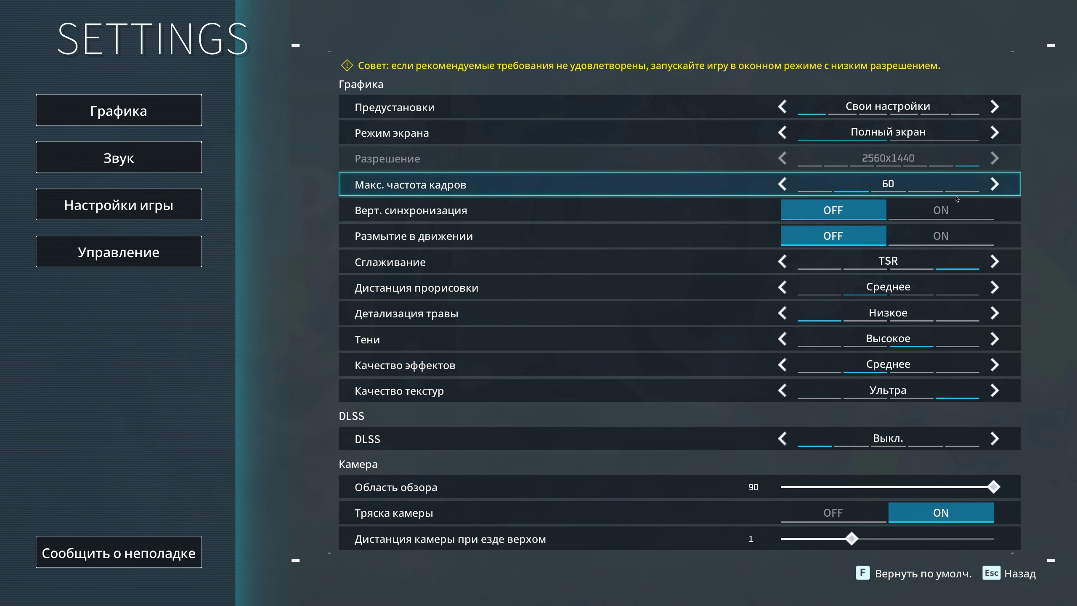
key(Escape)
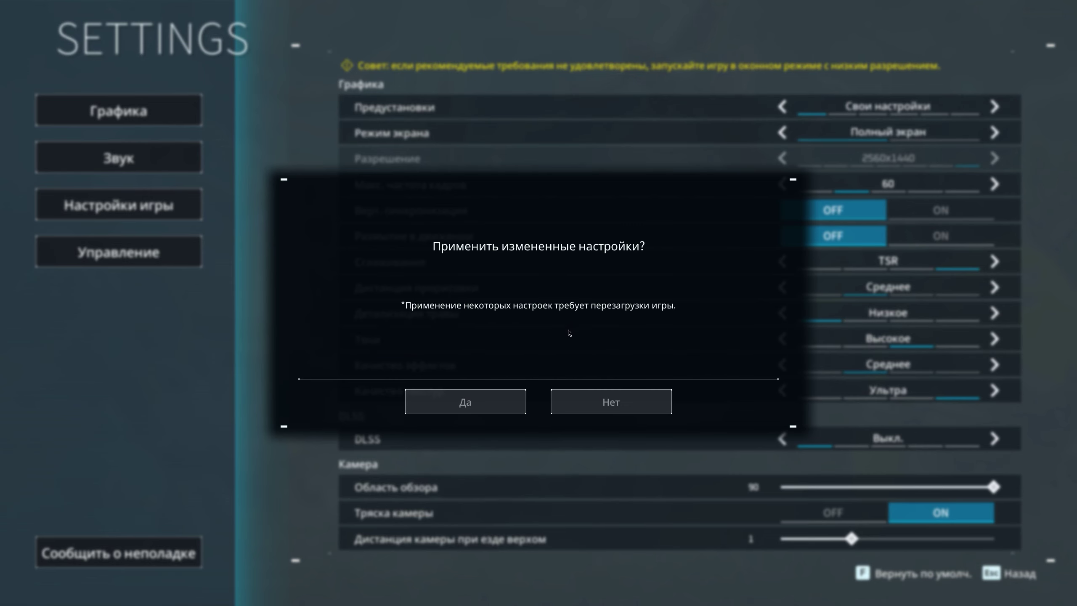
click(483, 405)
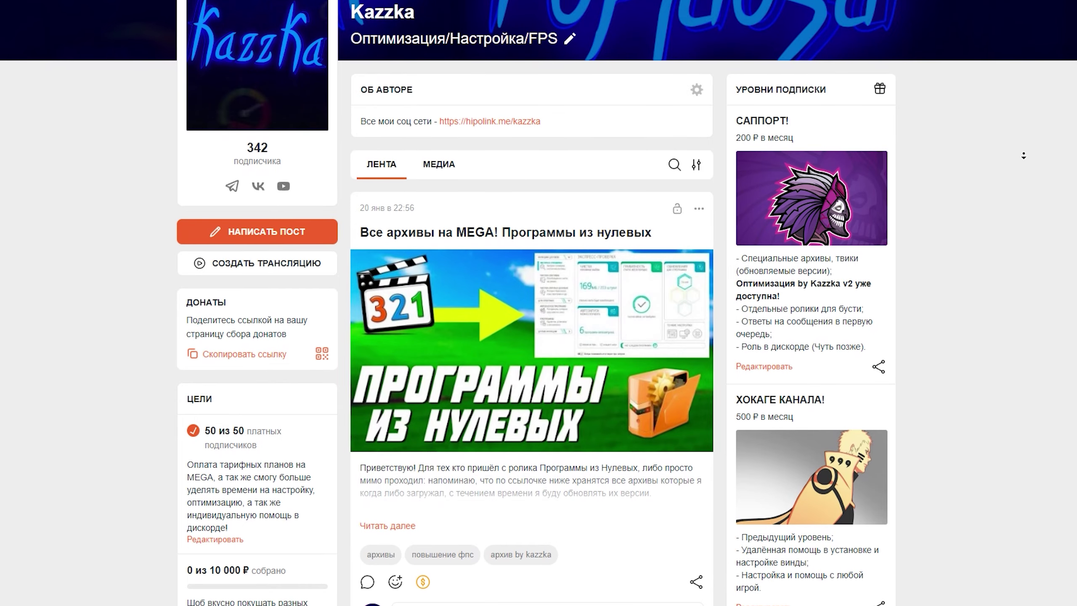
scroll(1023, 157, down, 3)
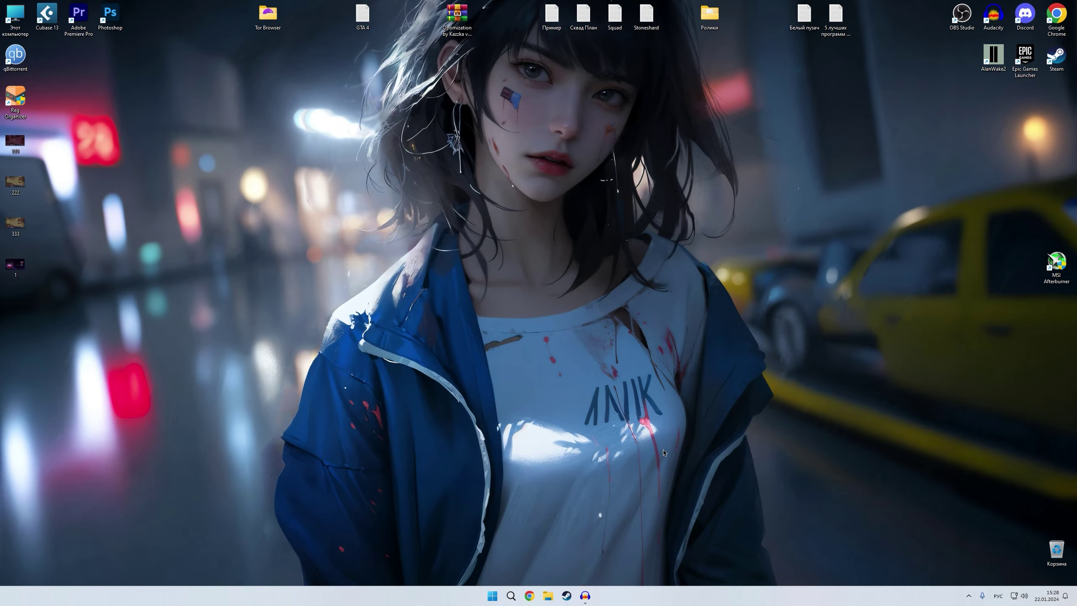
Open the power options (Электропитание) in the Windows Control Panel and review the main and additional power plans
click(511, 595)
text(пане)
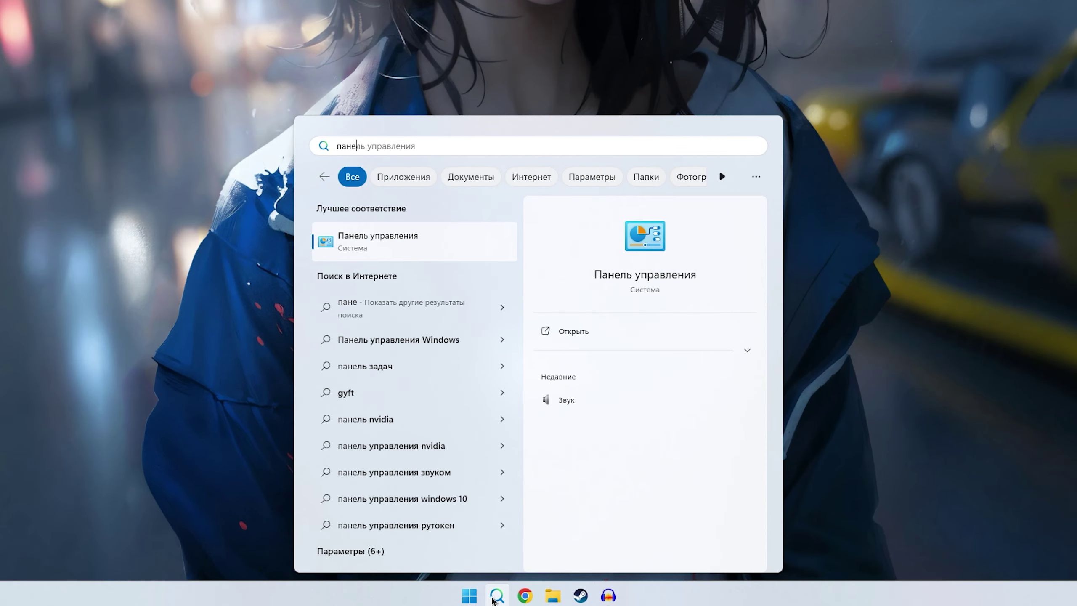
key(Return)
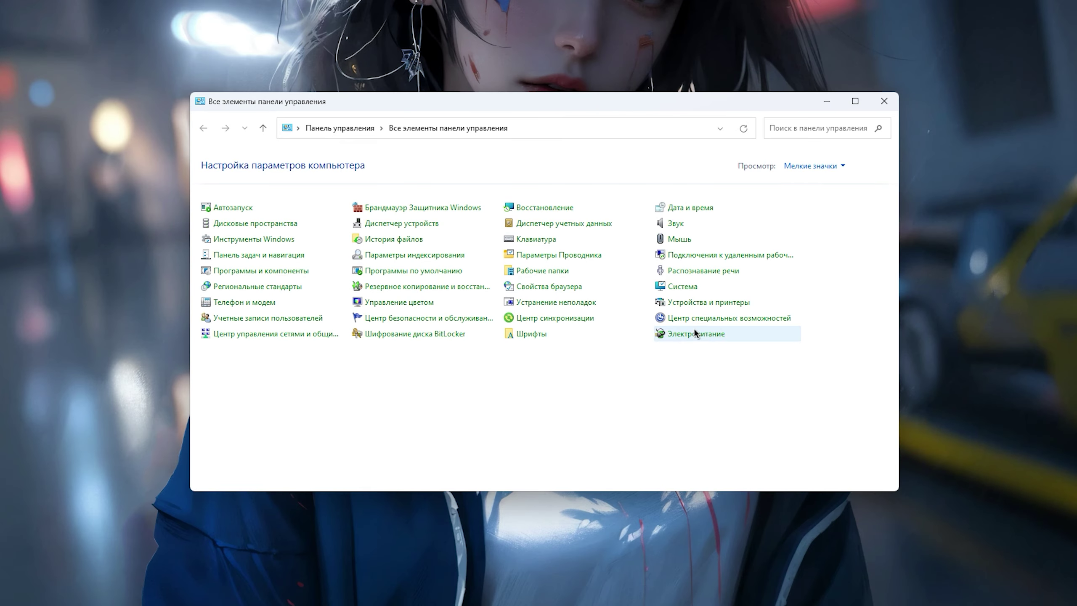
click(695, 333)
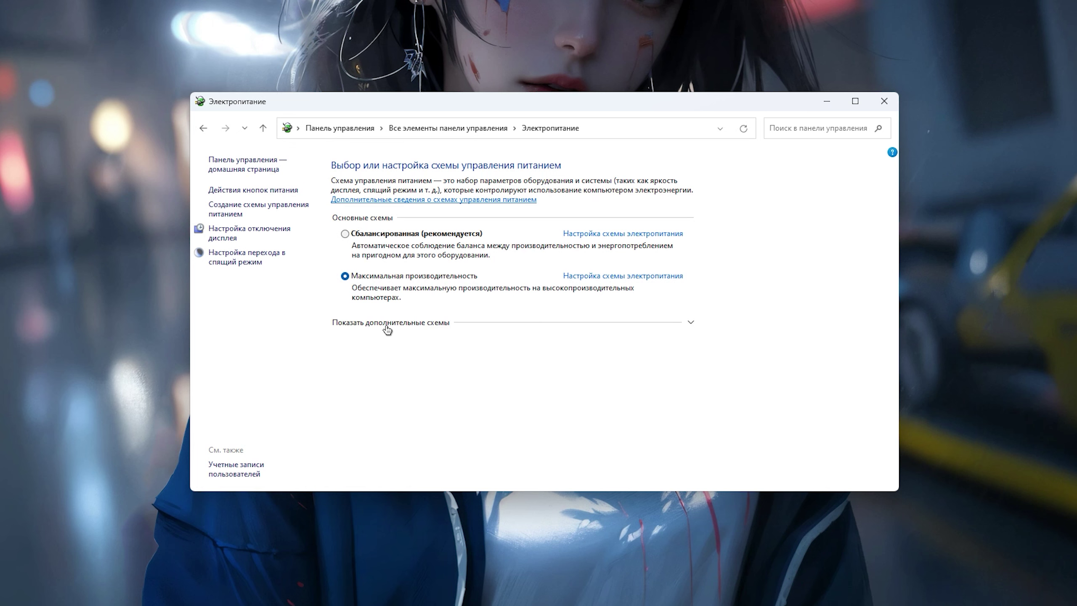
click(386, 326)
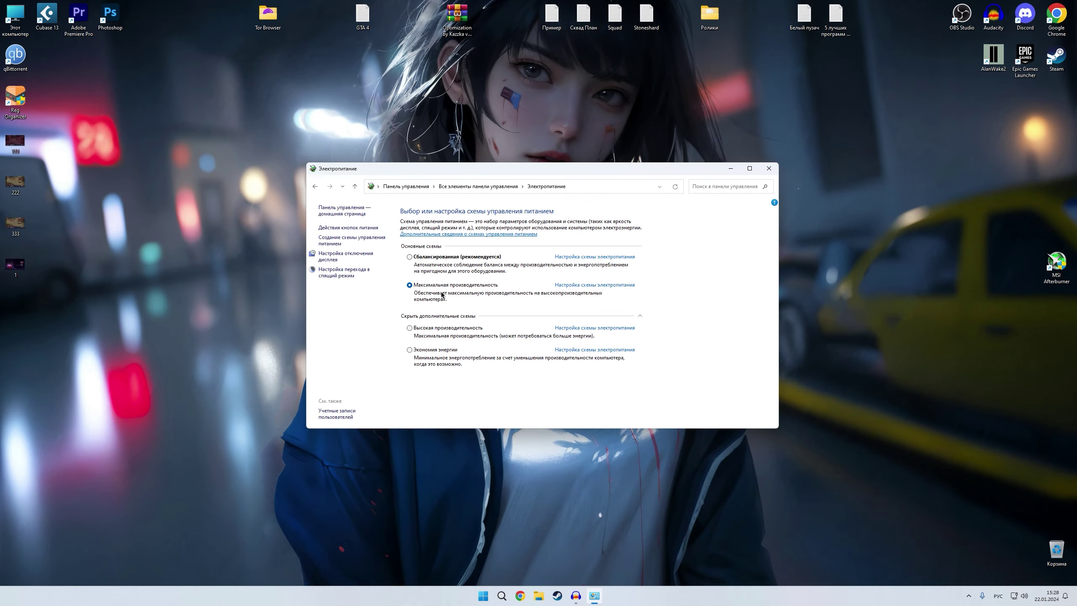
click(453, 316)
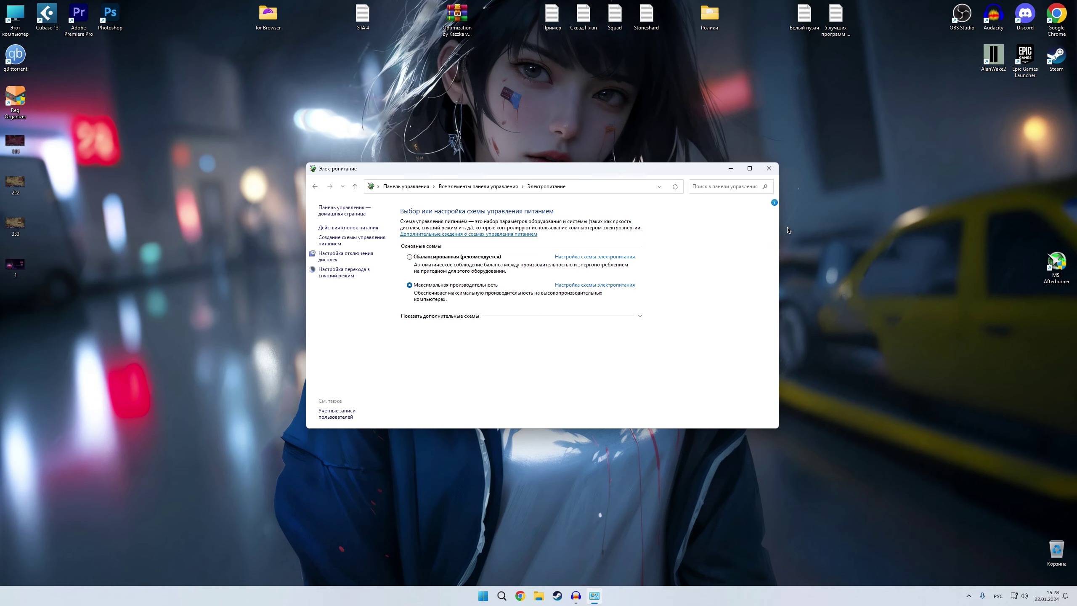
Search Windows for %appdata% and open the matching folder in File Explorer
key(super+s)
text(%appda)
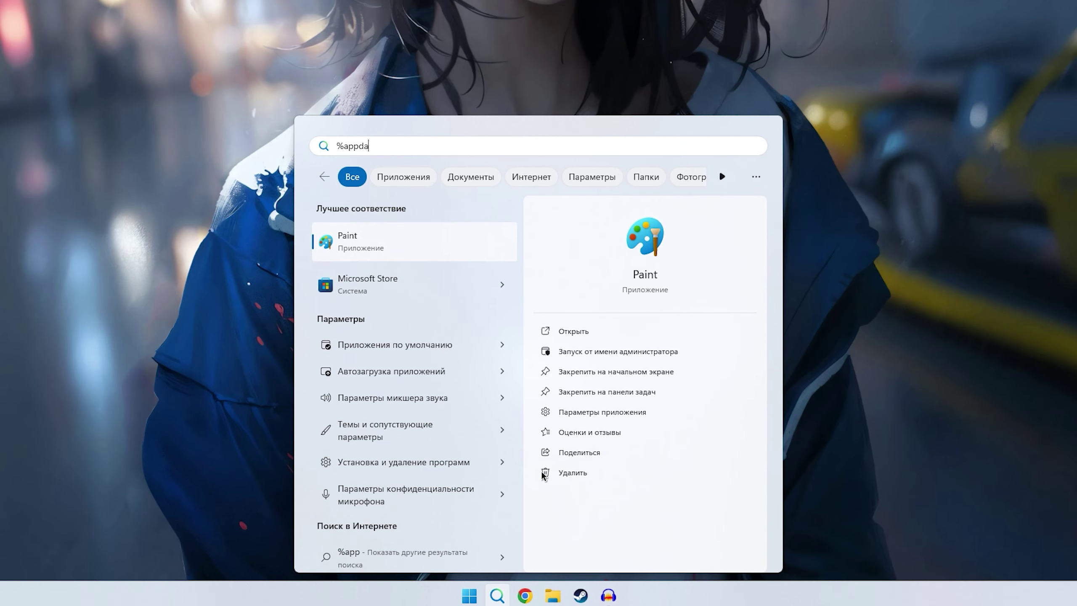
text(ta%)
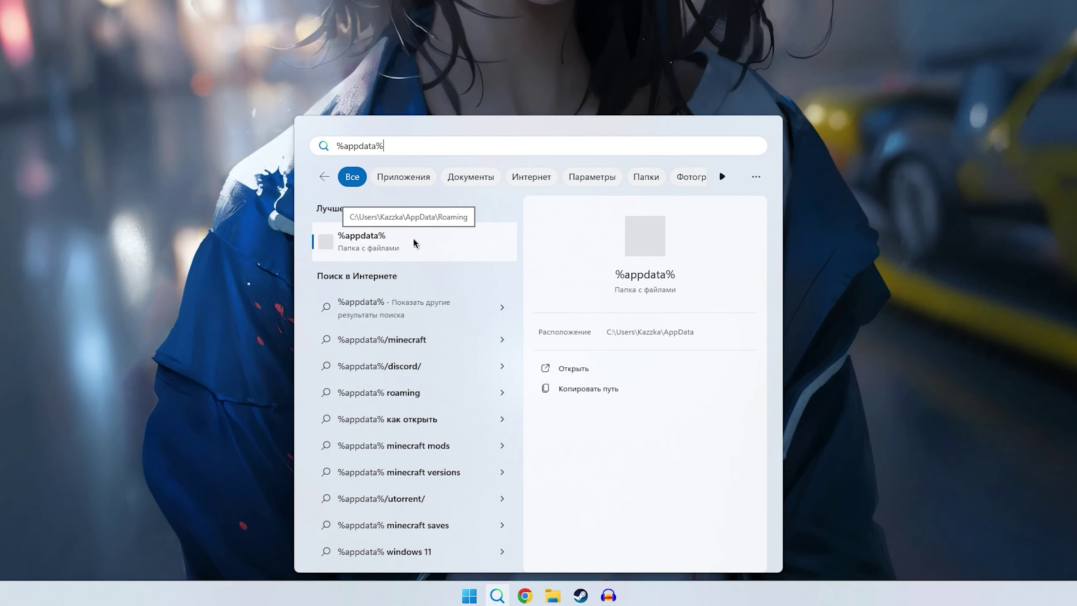
click(414, 241)
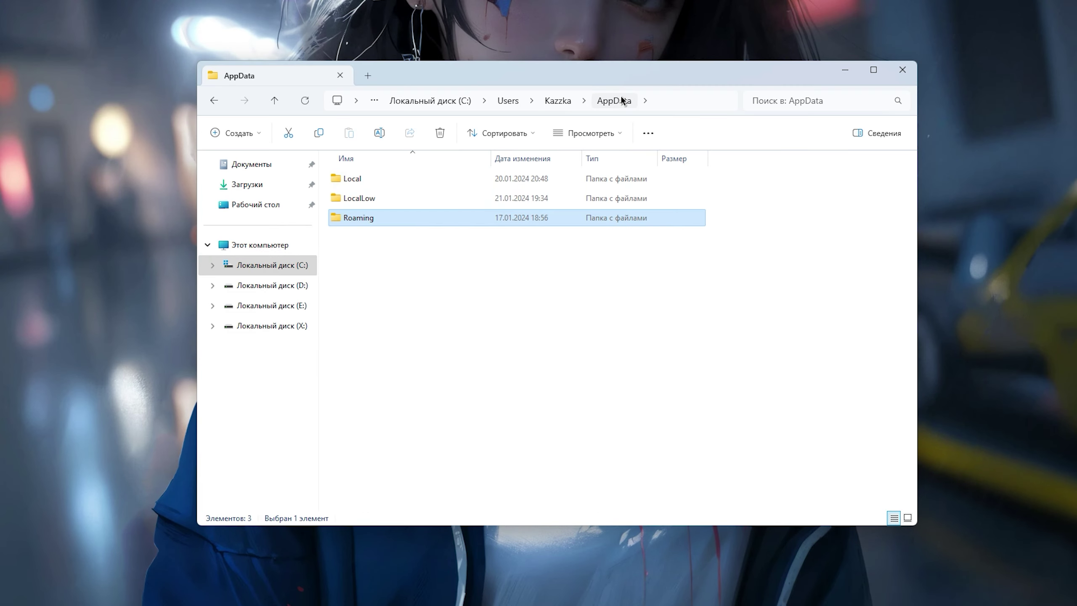
Go from AppData through Local, Pal, Saved and Config into the Windows folder
double_click(631, 178)
text(pi)
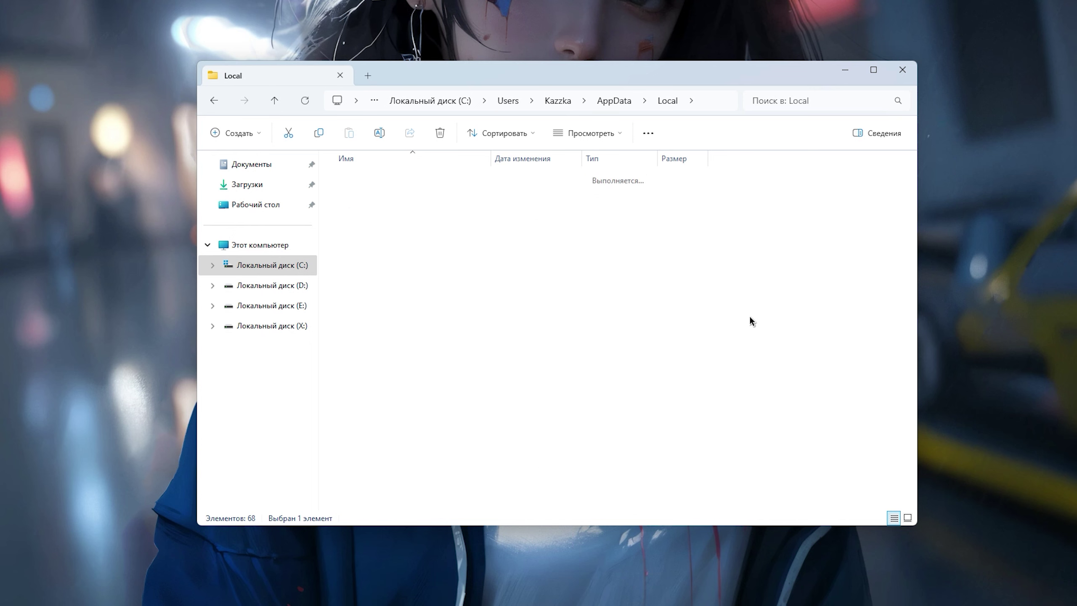
key(Return)
double_click(351, 180)
text(c)
key(Return)
text(w)
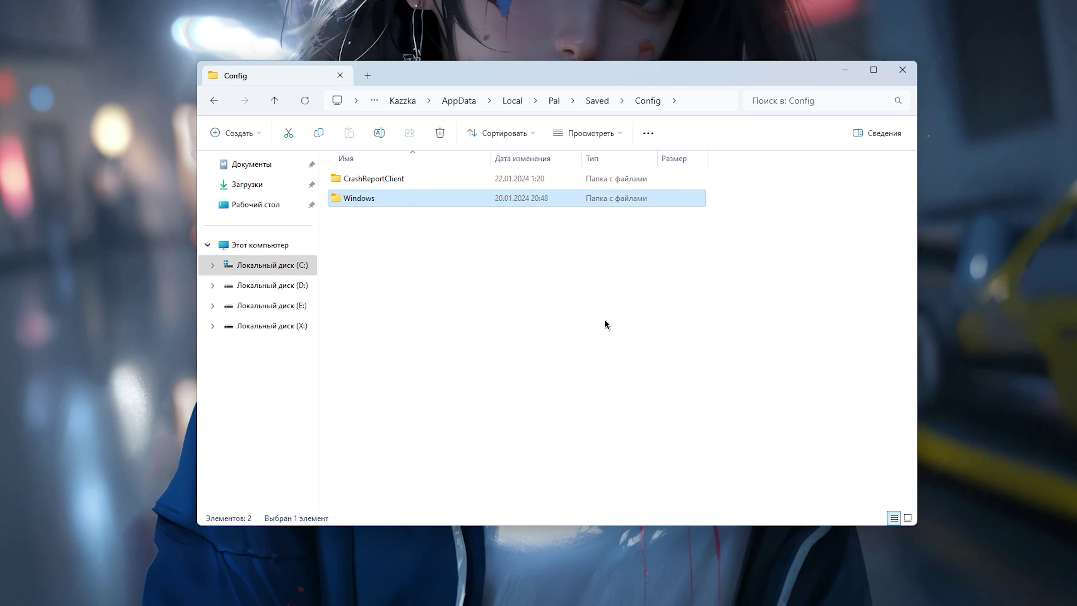
key(Return)
Open the GameUserSettings file in Notepad and place the cursor in the sg.ResolutionQuality line
scroll(525, 289, down, 1)
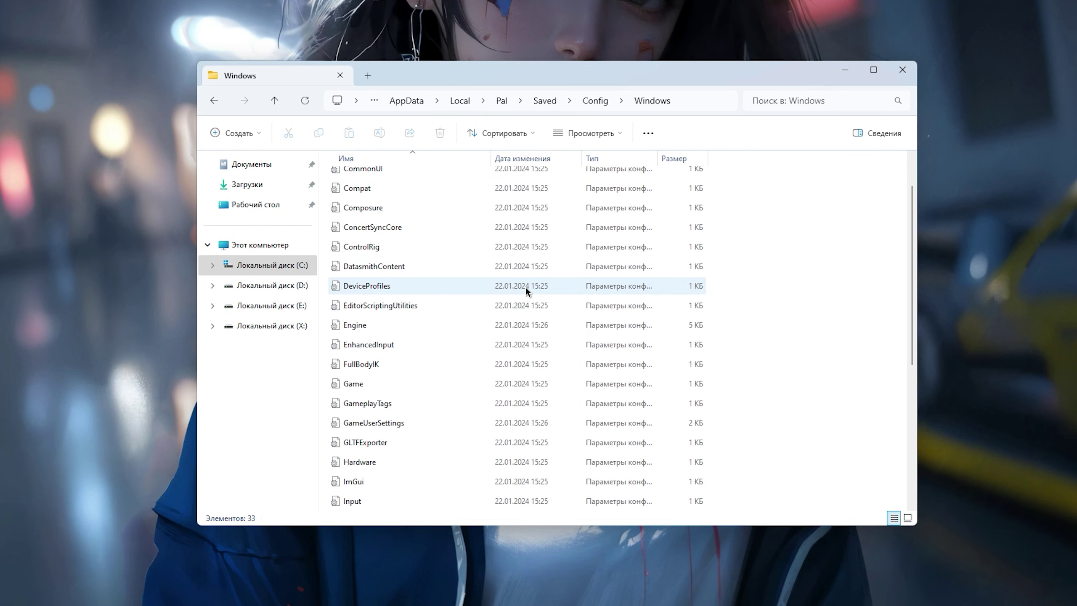
scroll(525, 287, down, 1)
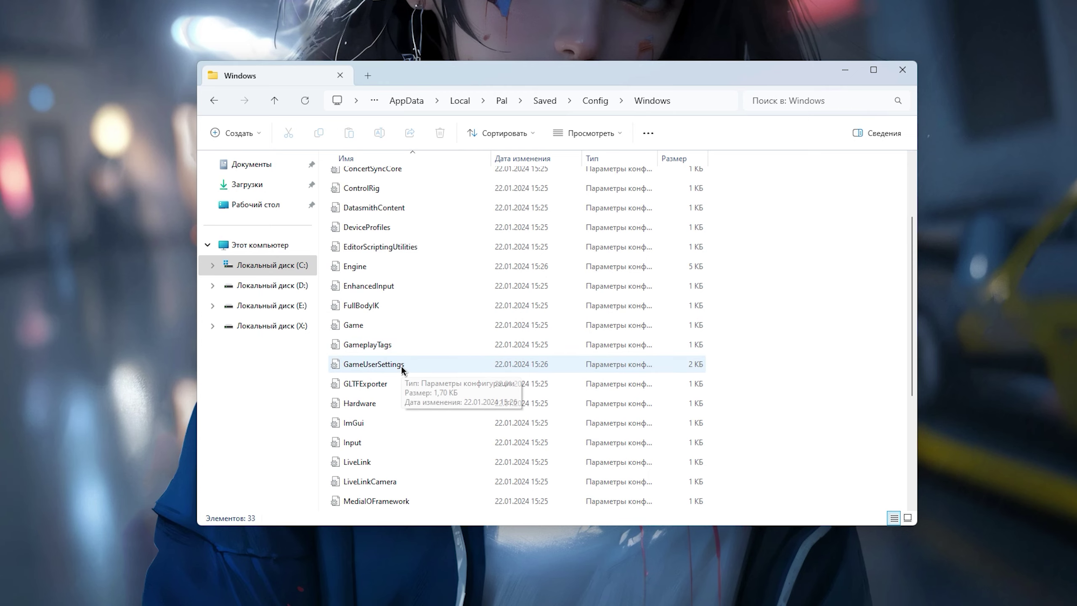
double_click(400, 365)
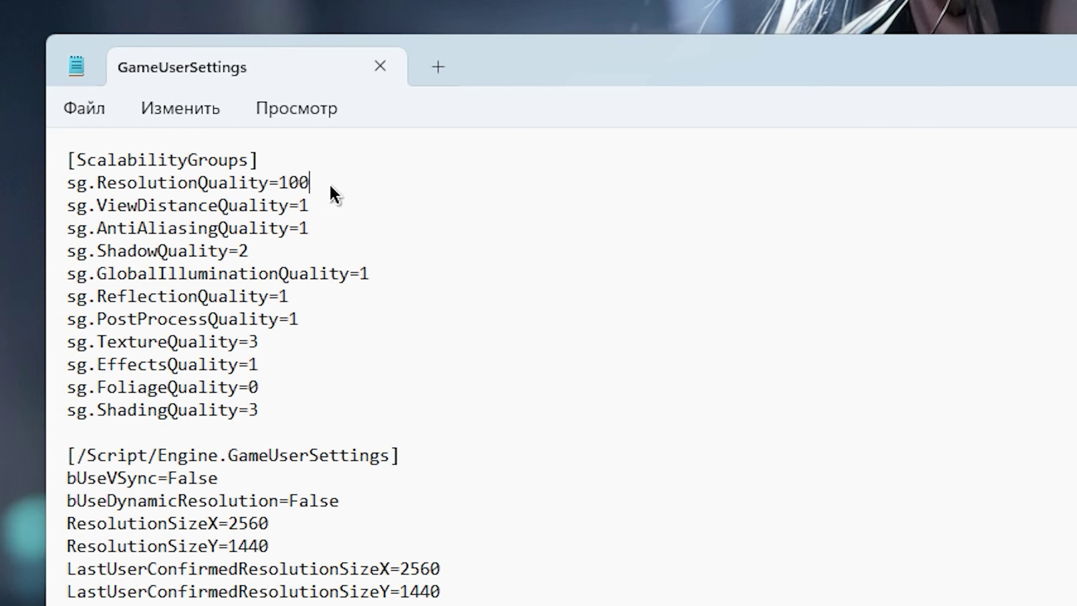
drag(330, 183, 97, 183)
click(190, 182)
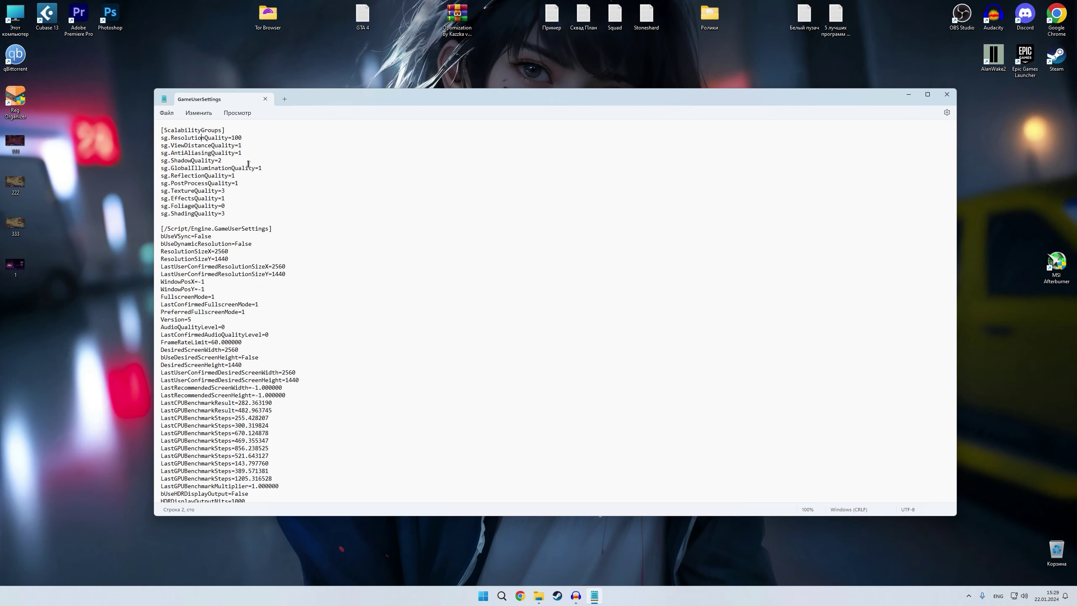
Review the ScalabilityGroups quality lines in GameUserSettings from sg.ResolutionQuality down to the end of sg.ShadingQuality
drag(225, 138, 238, 140)
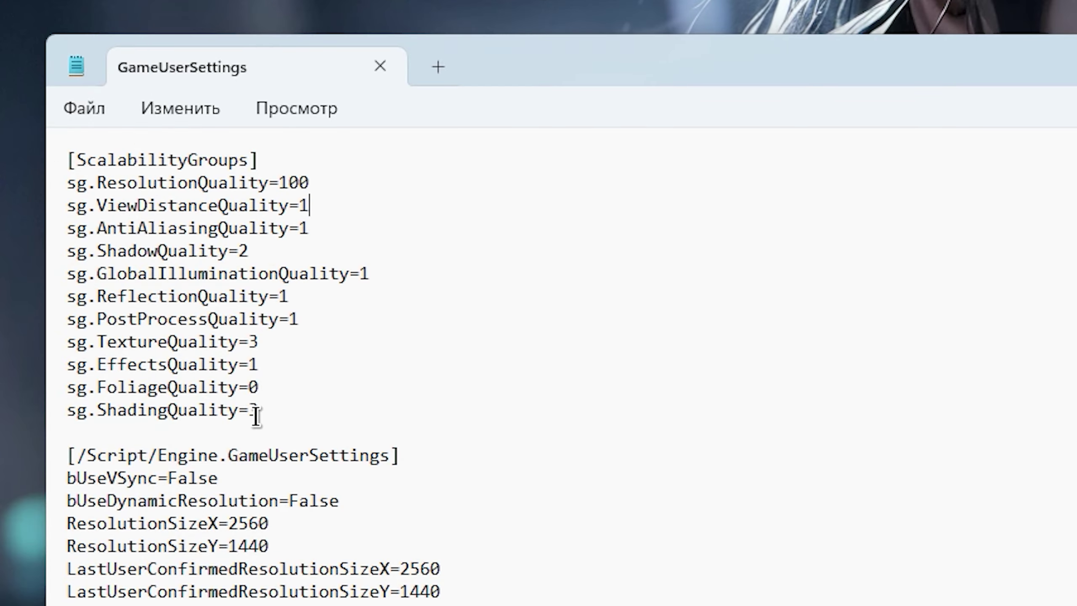
double_click(256, 413)
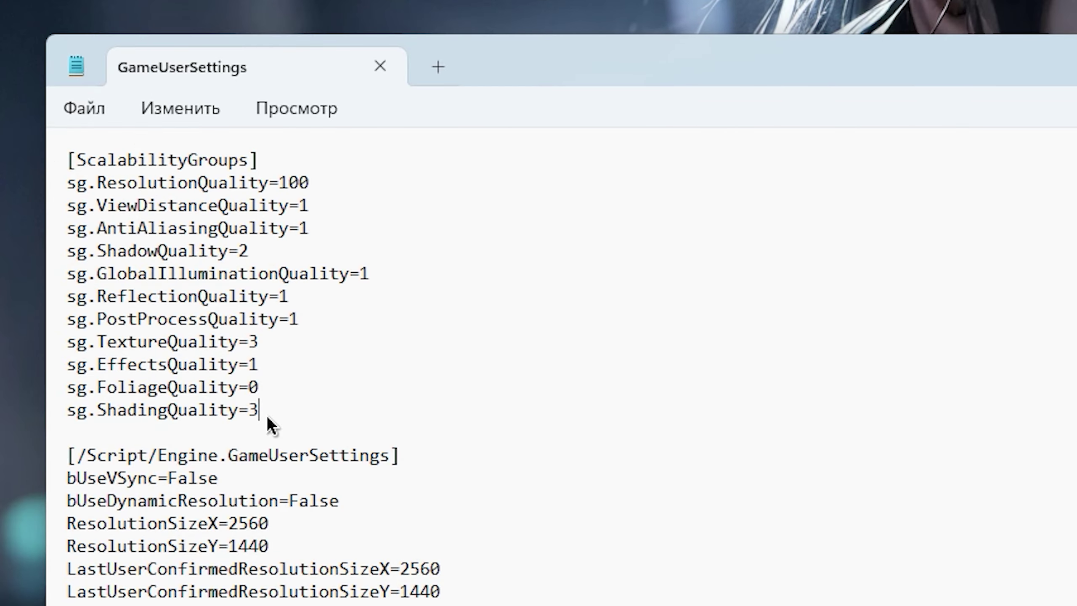
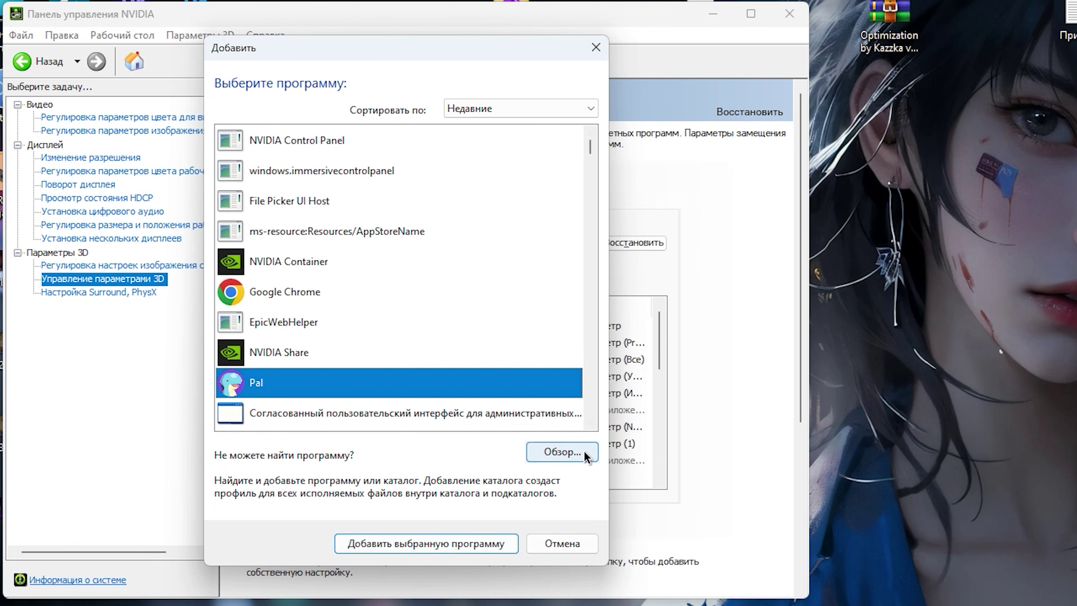
Add Palworld-Win64-Shipping from D:\Games\Steam\steamapps\common\Palworld\Pal\Binaries\Win64 as a program profile in the NVIDIA Control Panel
click(572, 450)
click(865, 137)
text(D:\Games\Steam\steamapps\common\Palworld\Pal\Binaries\Win64)
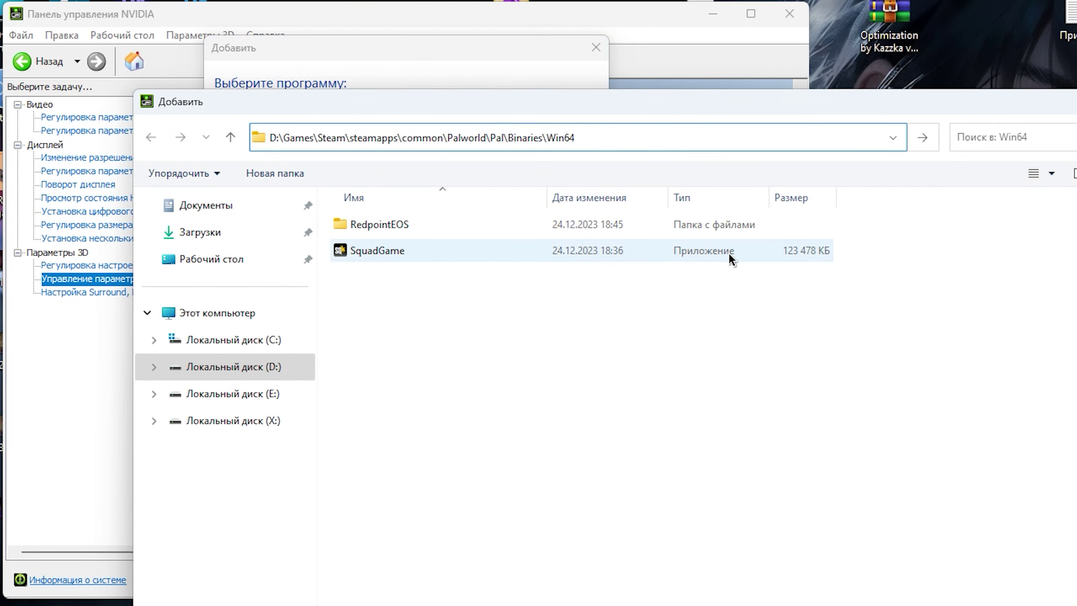
key(Return)
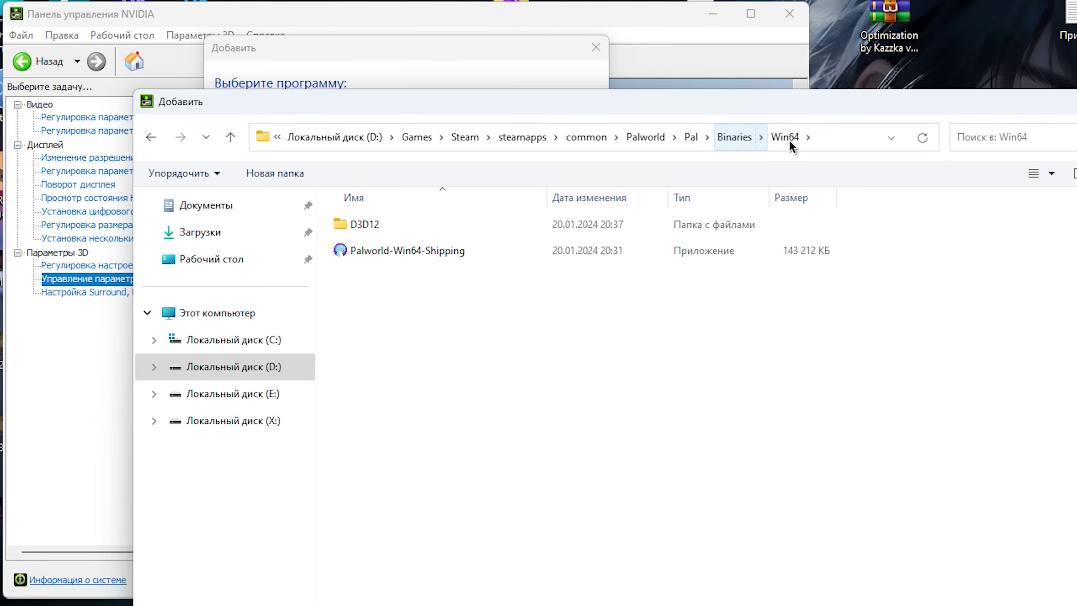
click(416, 260)
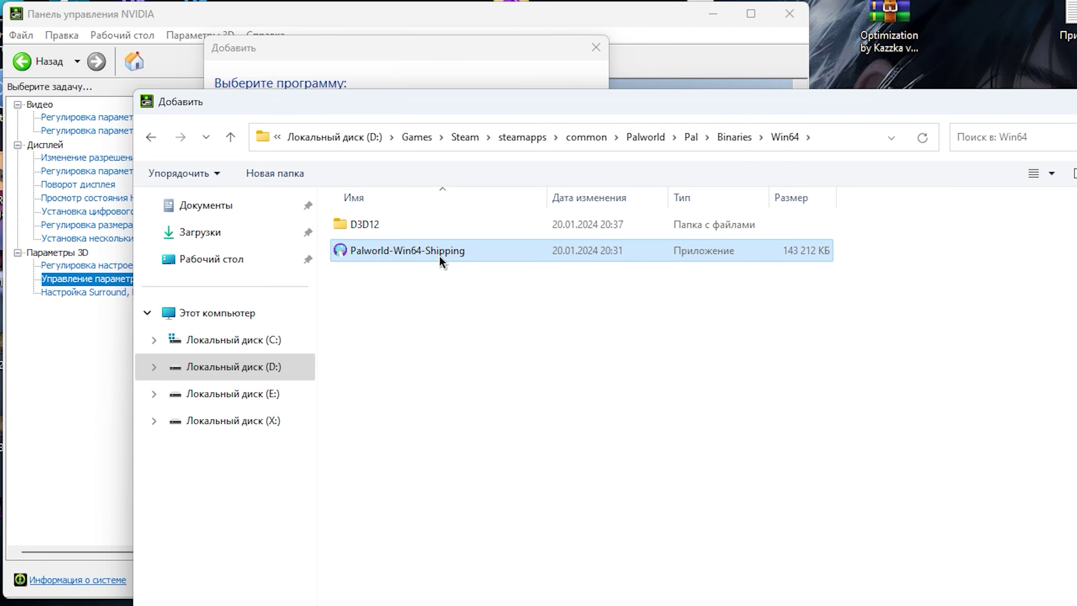
key(Return)
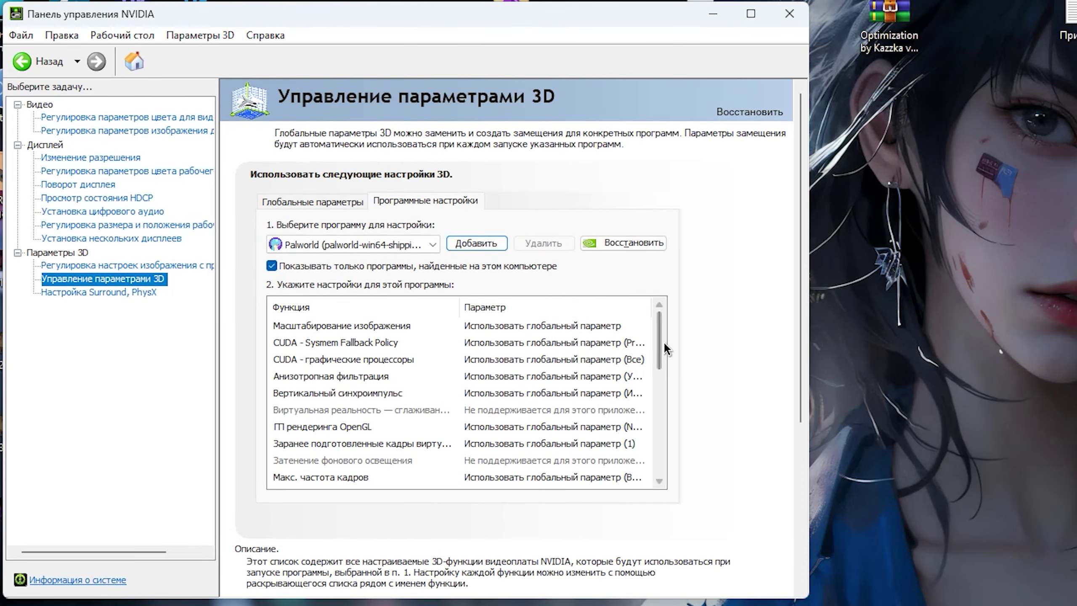
Set the Palworld profile's anisotropic filtering (Анизотропная фильтрация) to 16x and vertical sync (Вертикальный синхроимпульс) to Выкл
scroll(664, 344, down, 1)
click(509, 360)
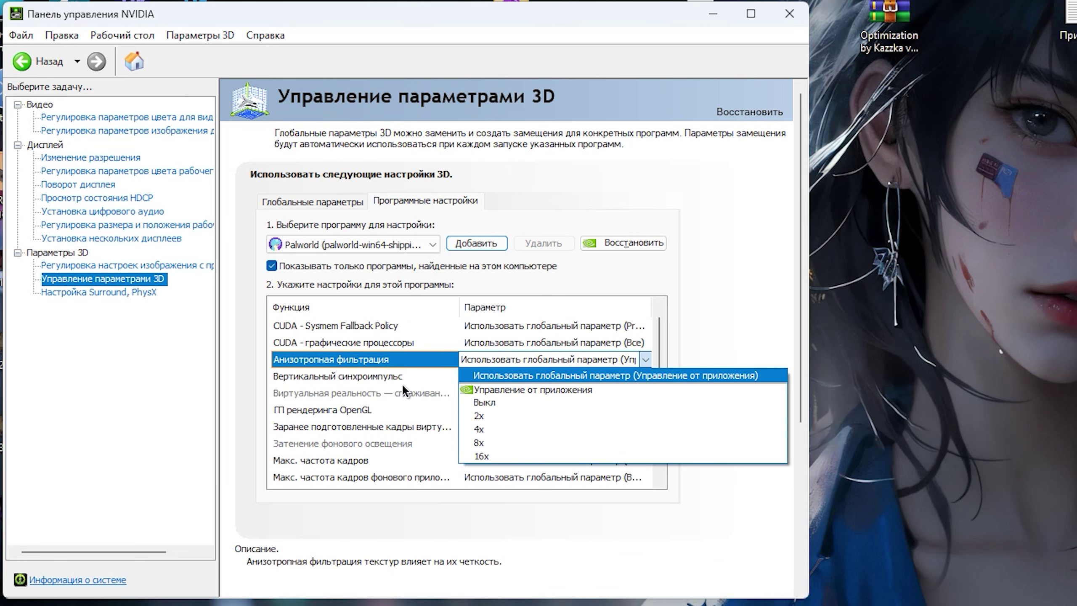
click(506, 456)
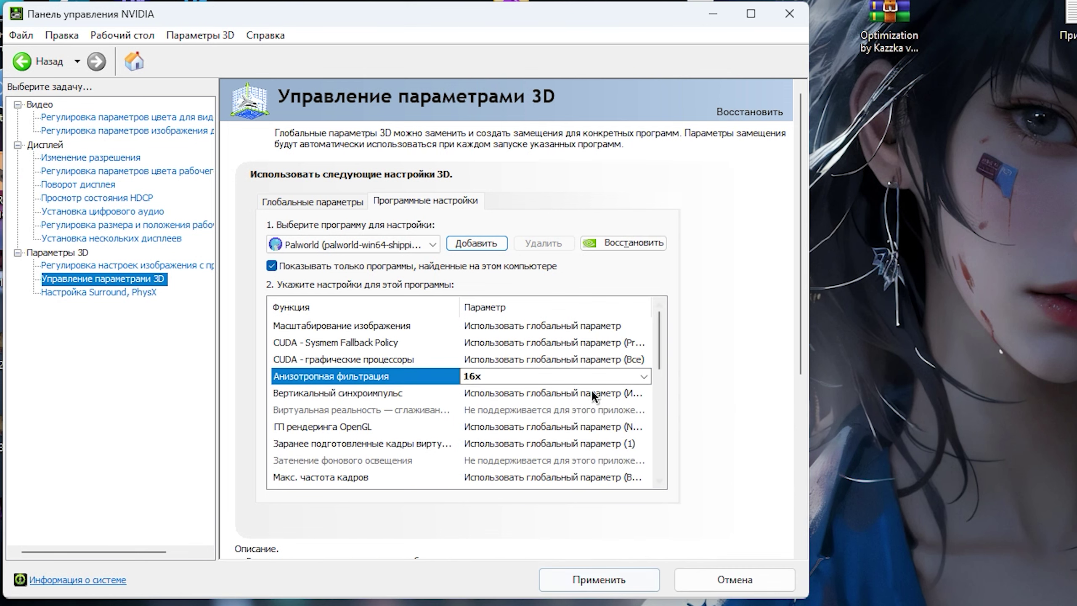
scroll(659, 348, down, 1)
scroll(594, 360, up, 1)
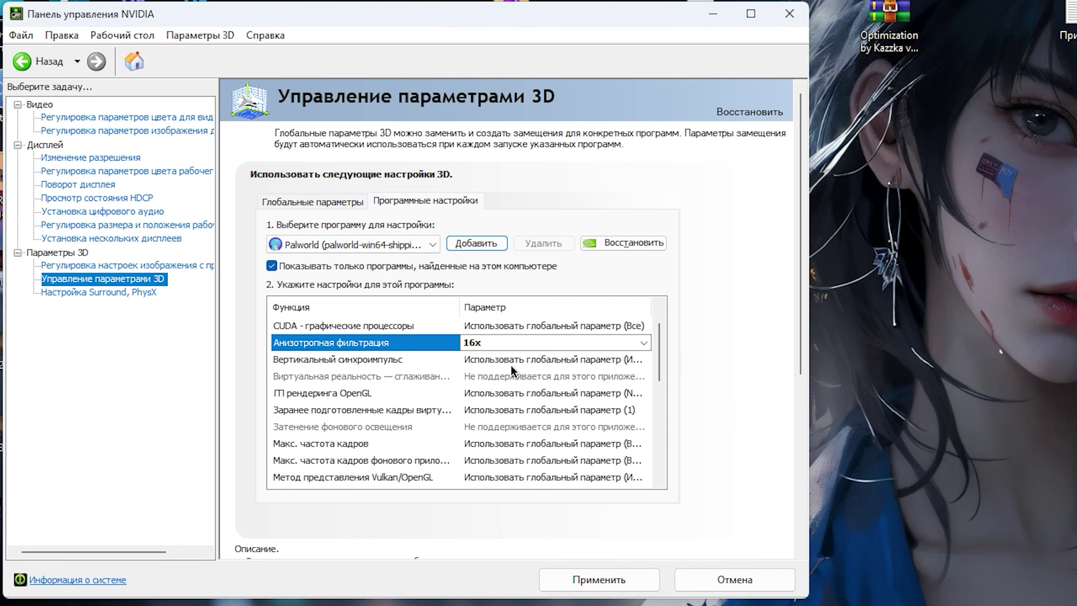
click(502, 358)
click(516, 405)
scroll(660, 368, up, 2)
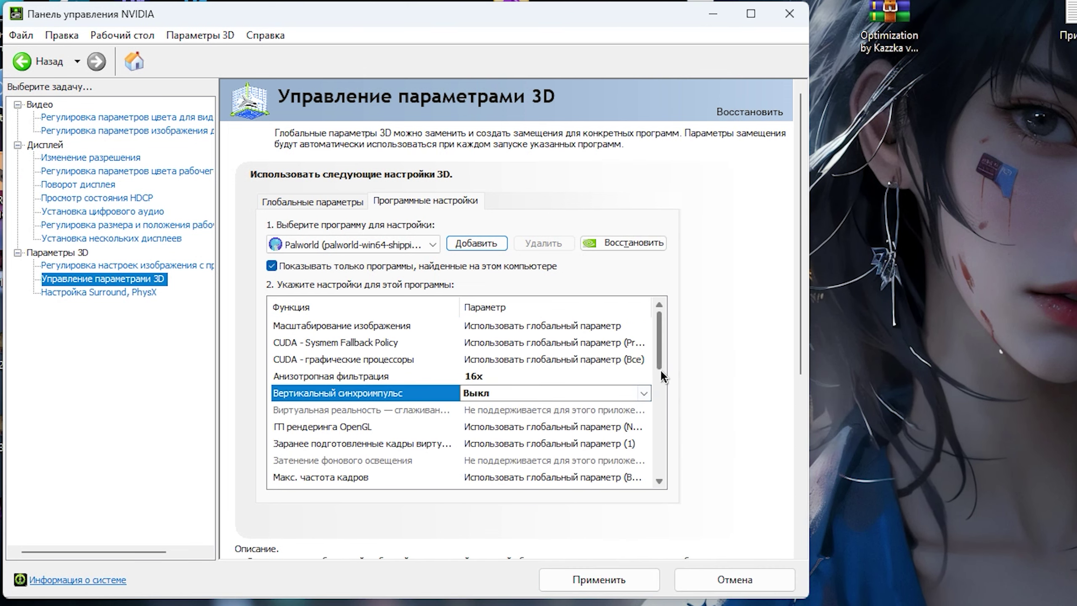
Set the low latency mode (Режим низкой задержки) of the Palworld profile to Выкл
scroll(659, 369, down, 4)
click(551, 359)
click(668, 355)
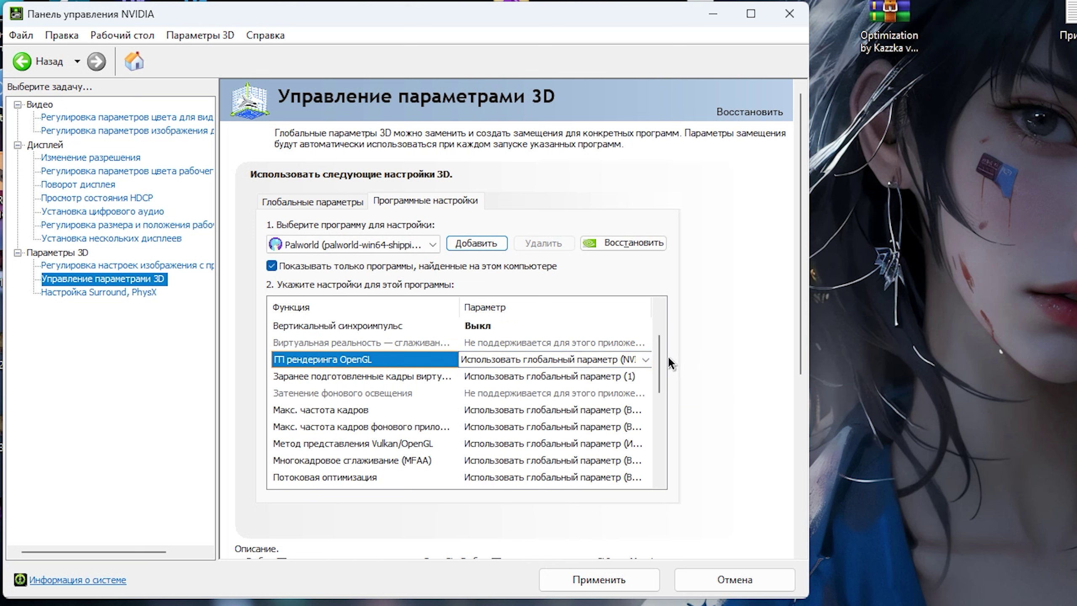
scroll(661, 366, down, 7)
click(507, 393)
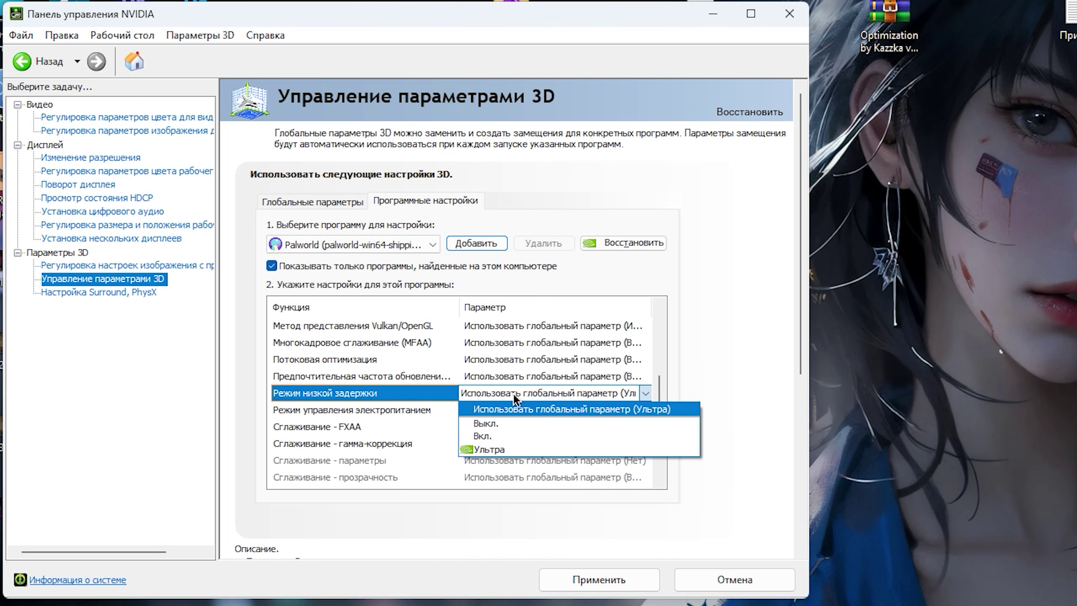
click(521, 424)
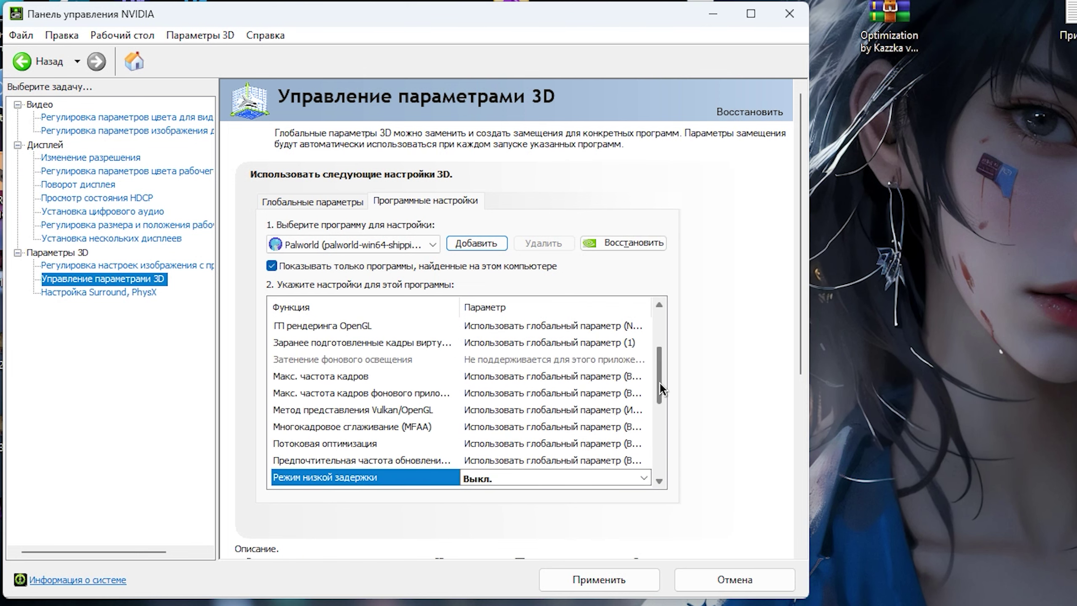
Review the texture filtering quality options (Фильтрация текстур - качество) without changing them, and apply the Palworld profile settings
scroll(488, 442, down, 4)
click(467, 445)
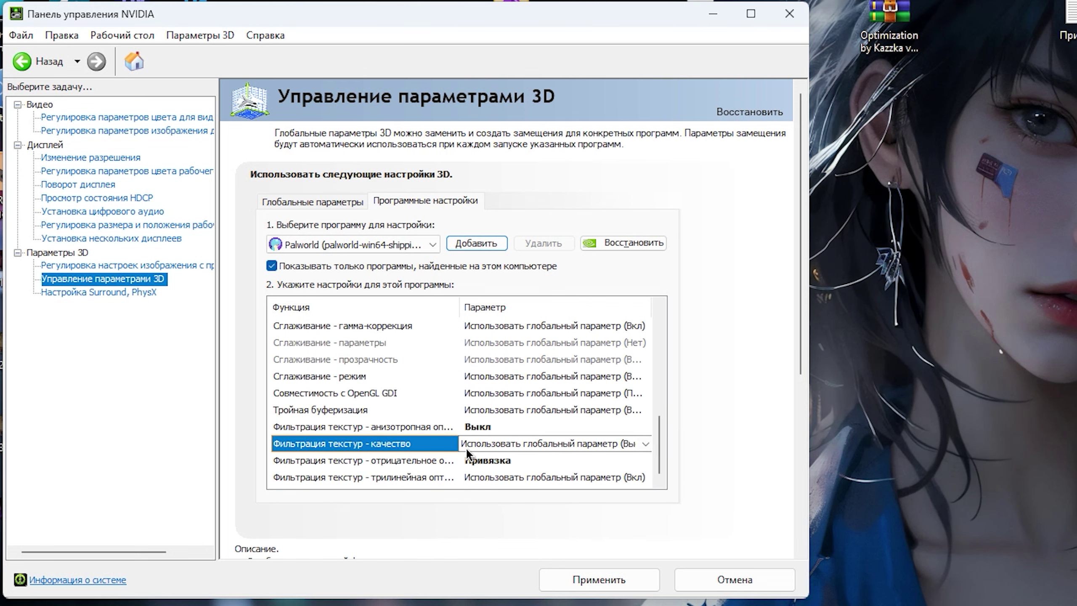
click(542, 444)
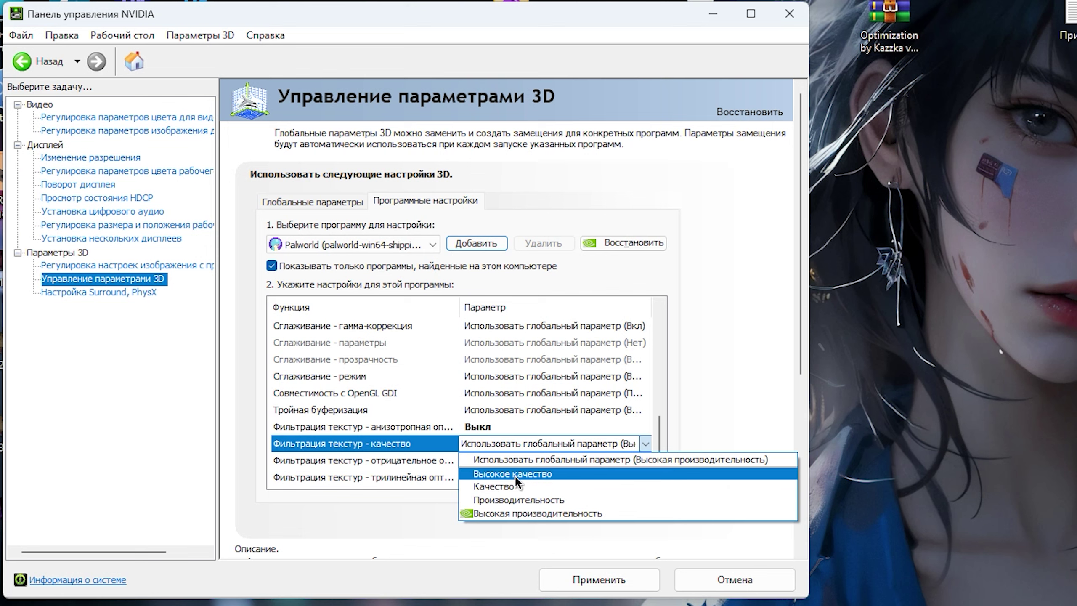
click(741, 412)
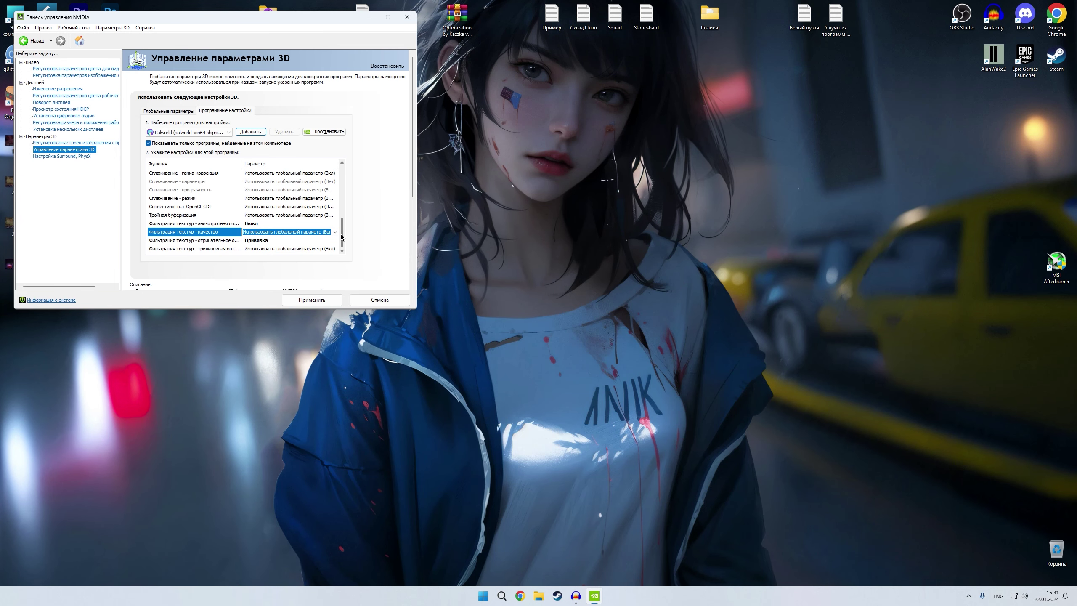
click(307, 299)
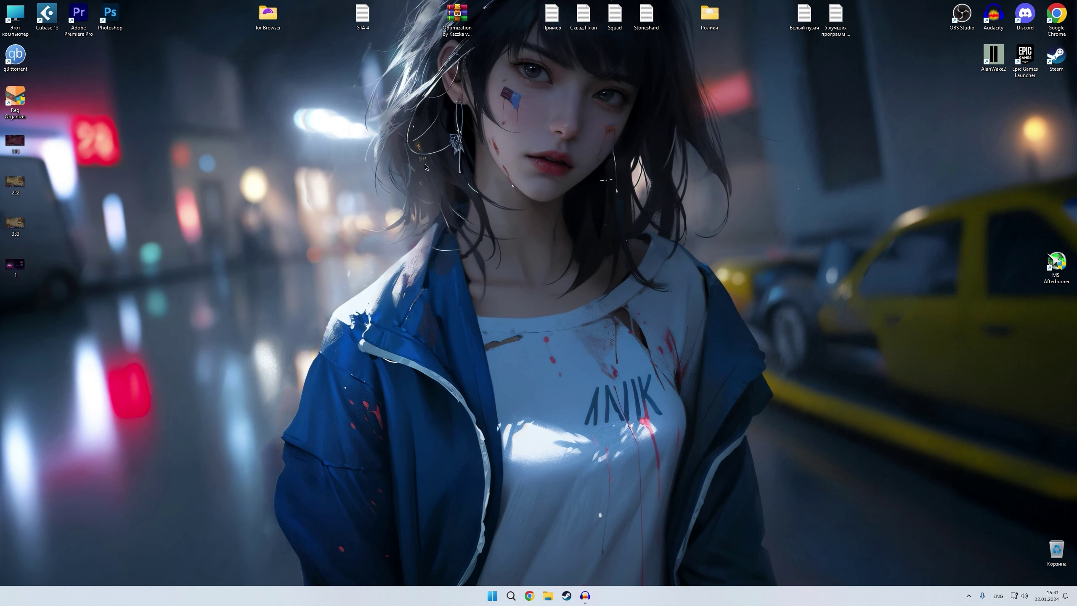
Open the archive Archive by Kazzka v2 from the Compressed folder in Downloads (Загрузки)
key(super+e)
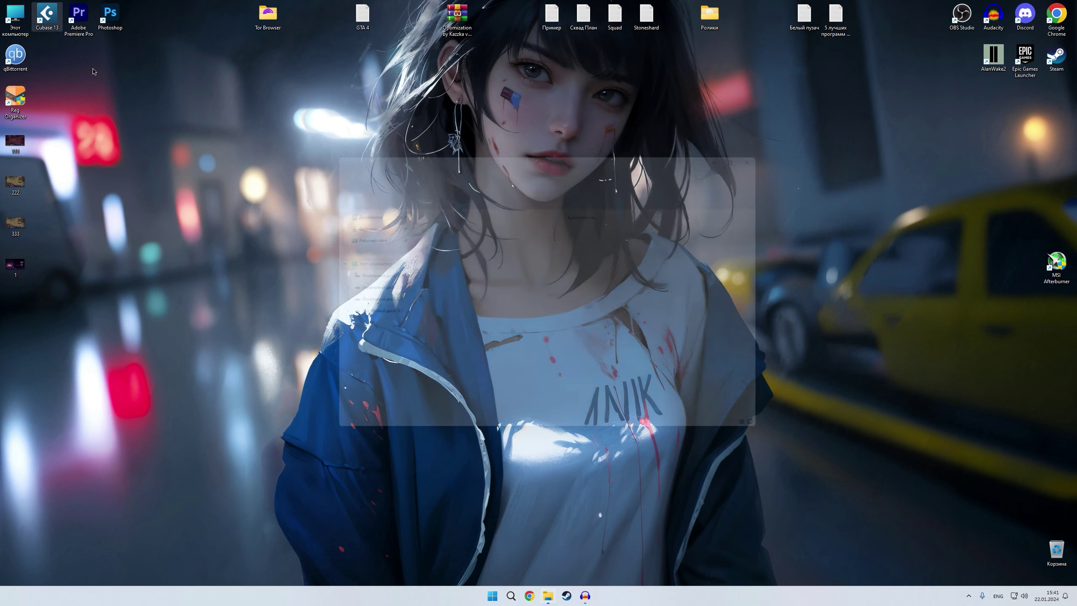
click(344, 221)
double_click(483, 265)
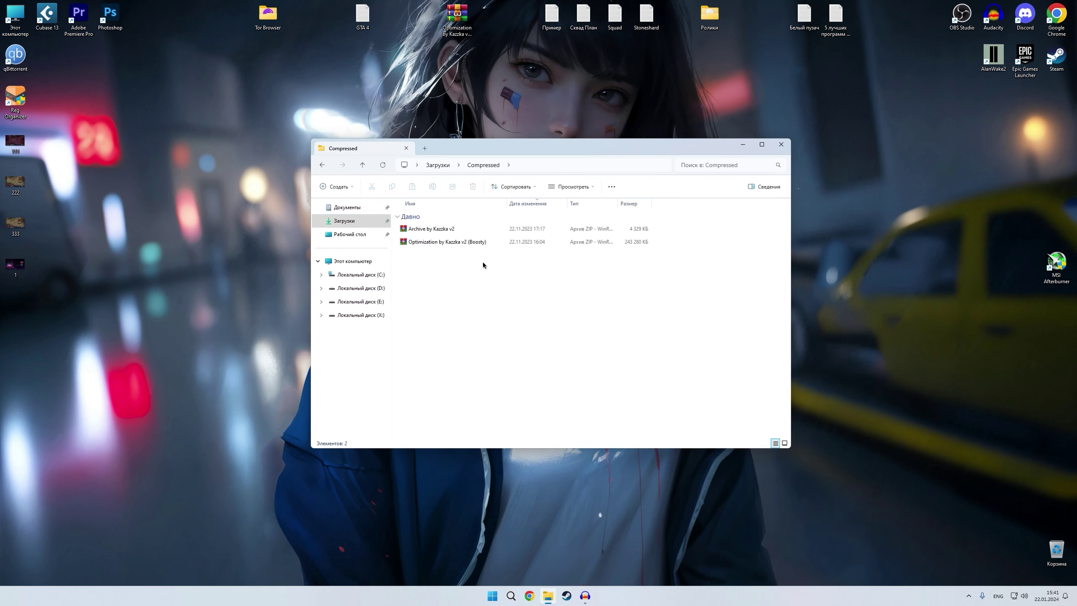
double_click(440, 228)
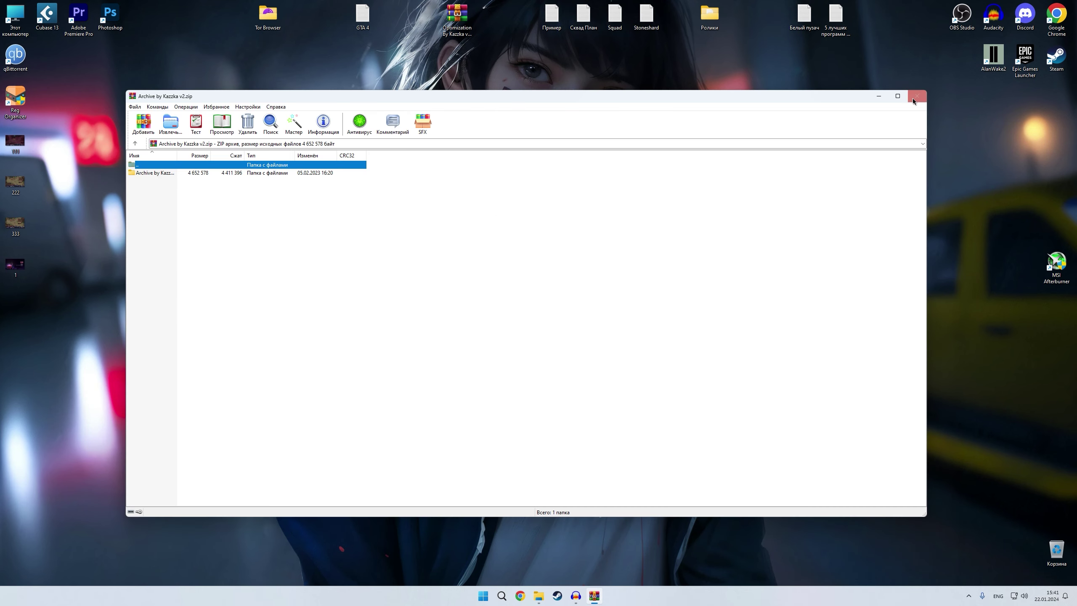
click(211, 174)
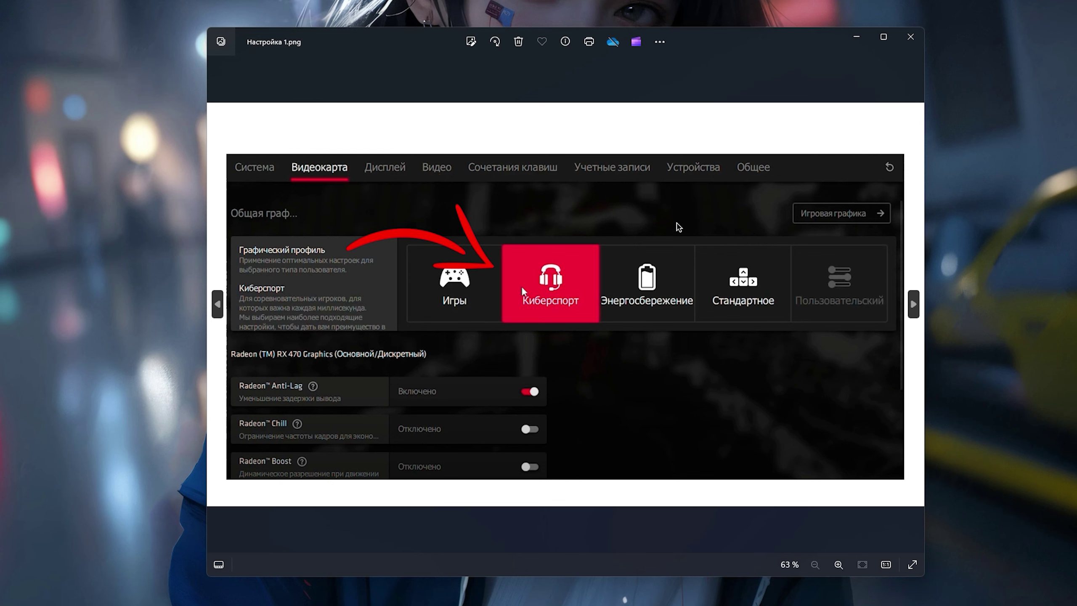
Look through the AMD Radeon graphics settings images, from Настройка 1.png through Настройка 2.png to Настройка 3.png
key(Right)
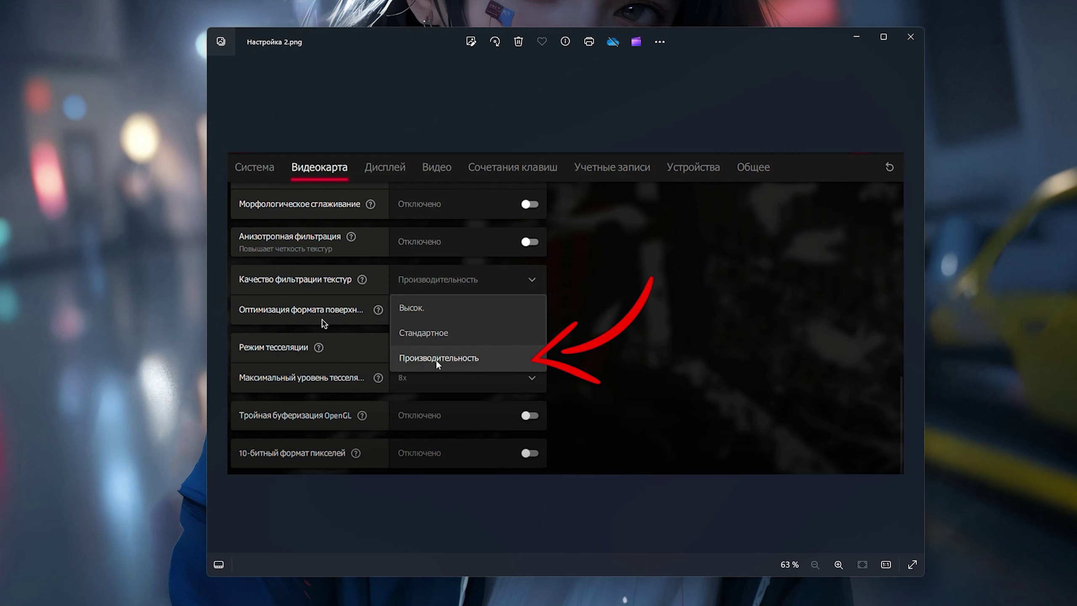
key(Right)
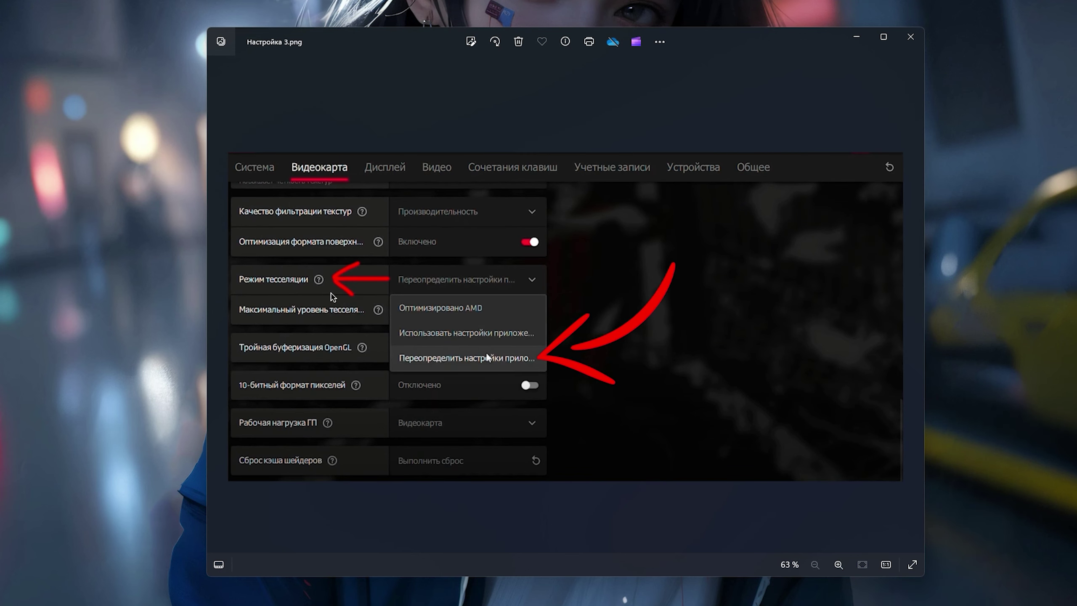
key(Right)
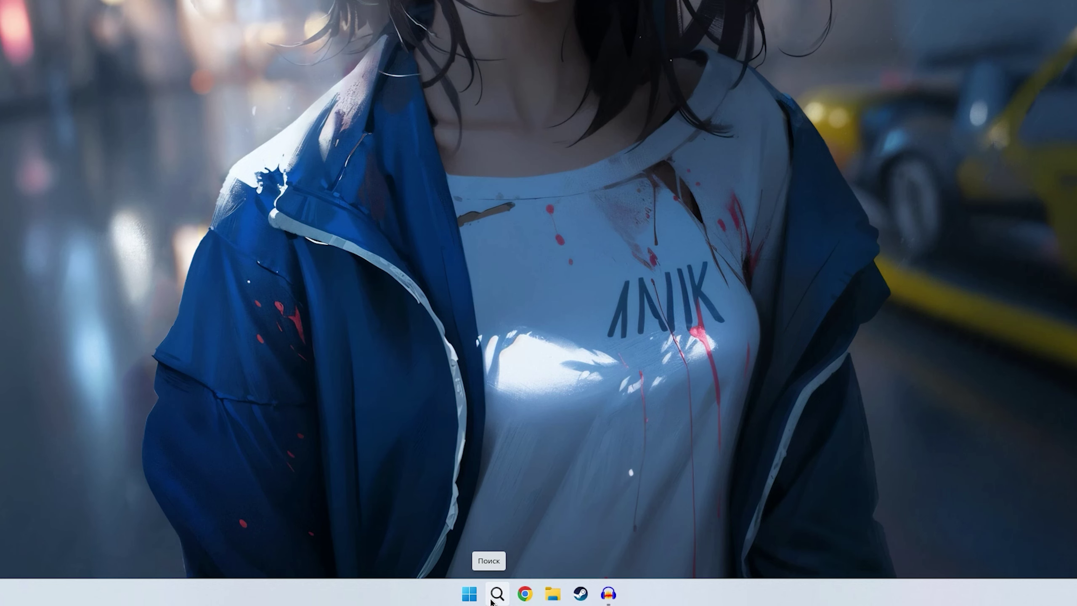
Search Windows for "параметры режи" and open the matching game mode settings page
click(497, 593)
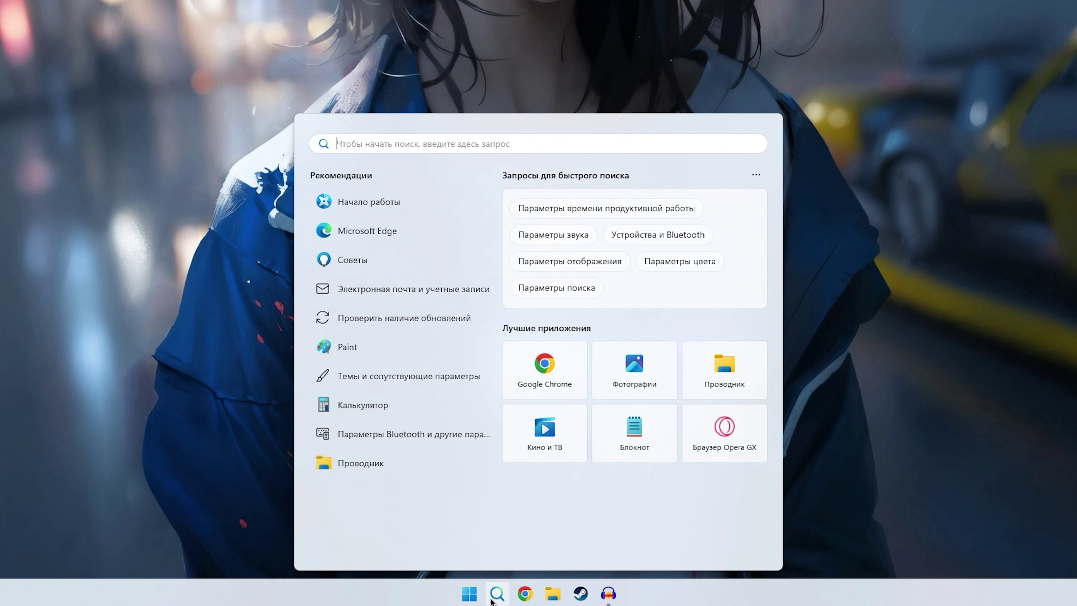
text(параметры нас)
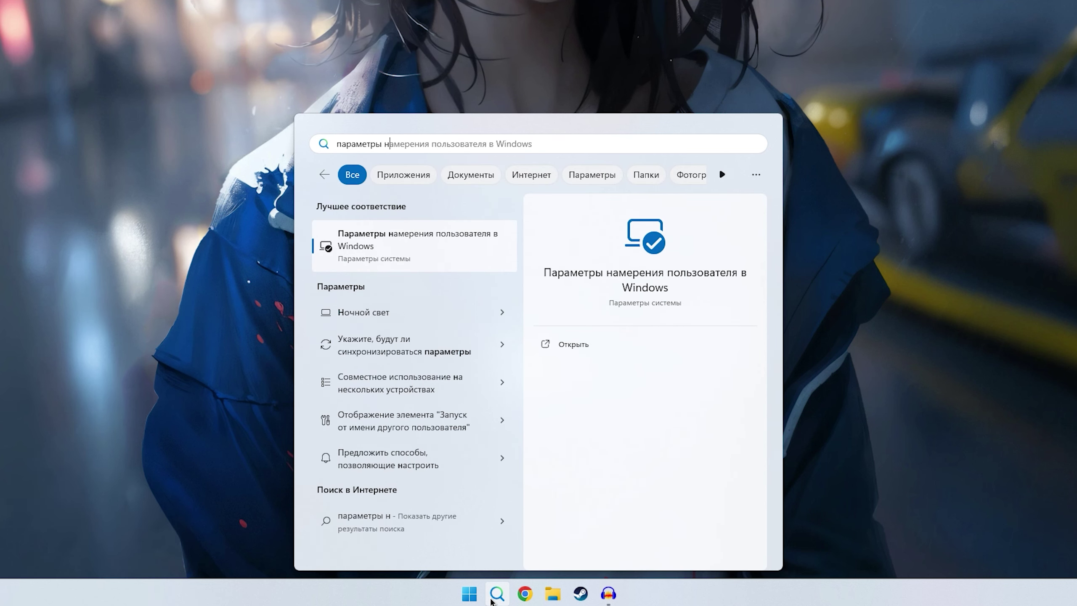
key(BackSpace)
key(BackSpace)
key(BackSpace)
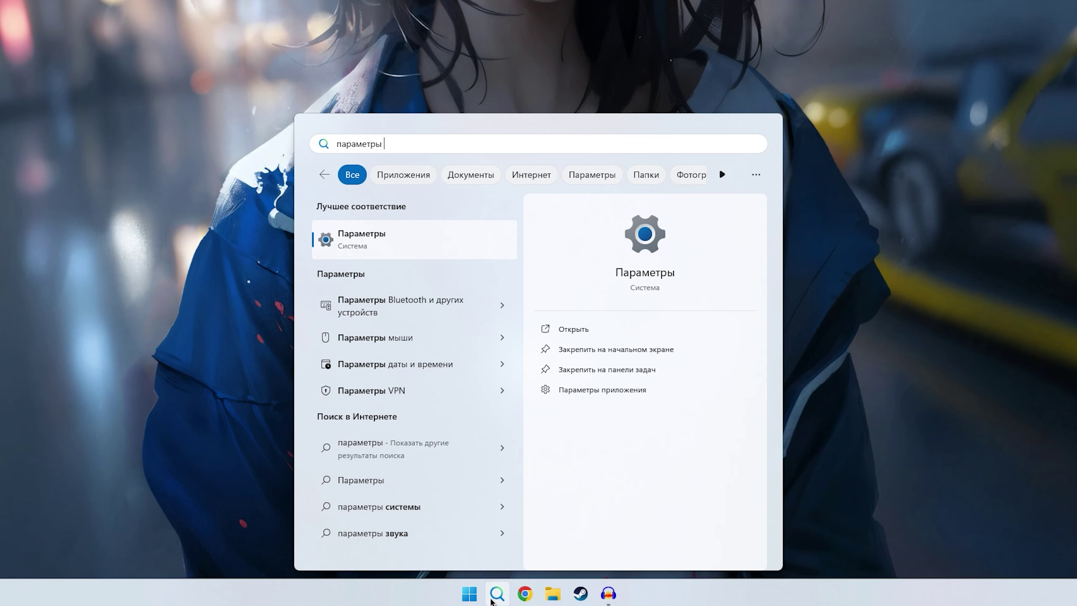
text(режи)
key(Return)
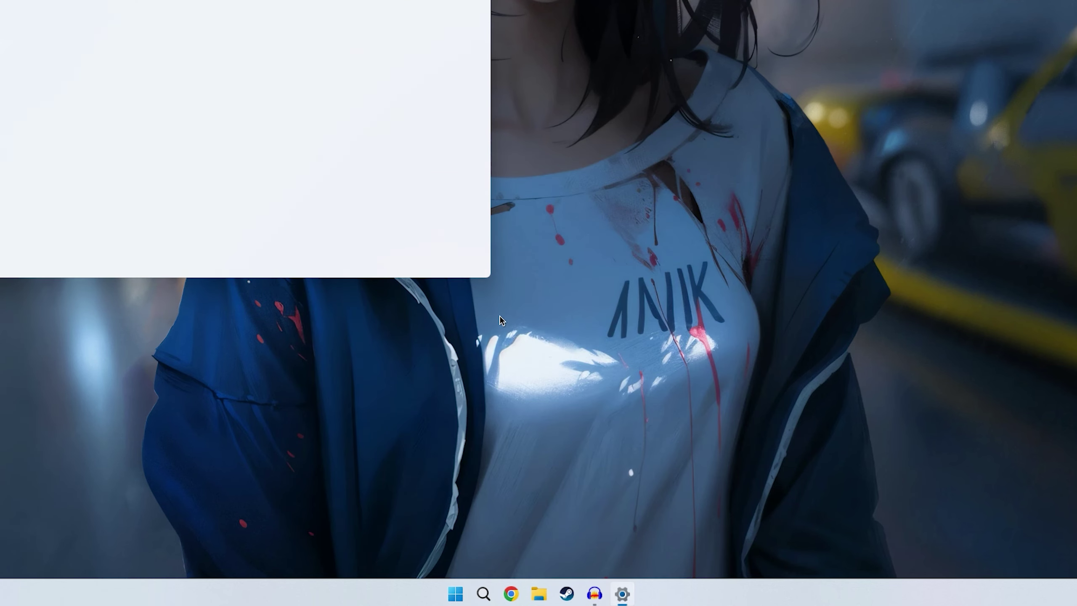
Go back to the gaming settings overview (Игры) and open the captures page (Записи) to review its recording settings
key(alt+Left)
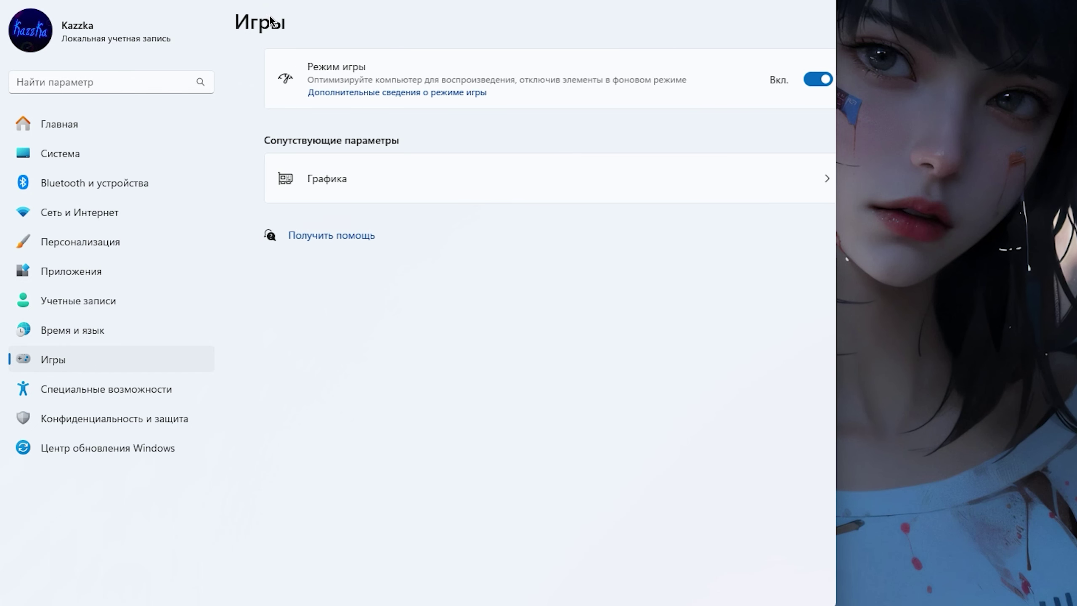
click(776, 78)
click(260, 22)
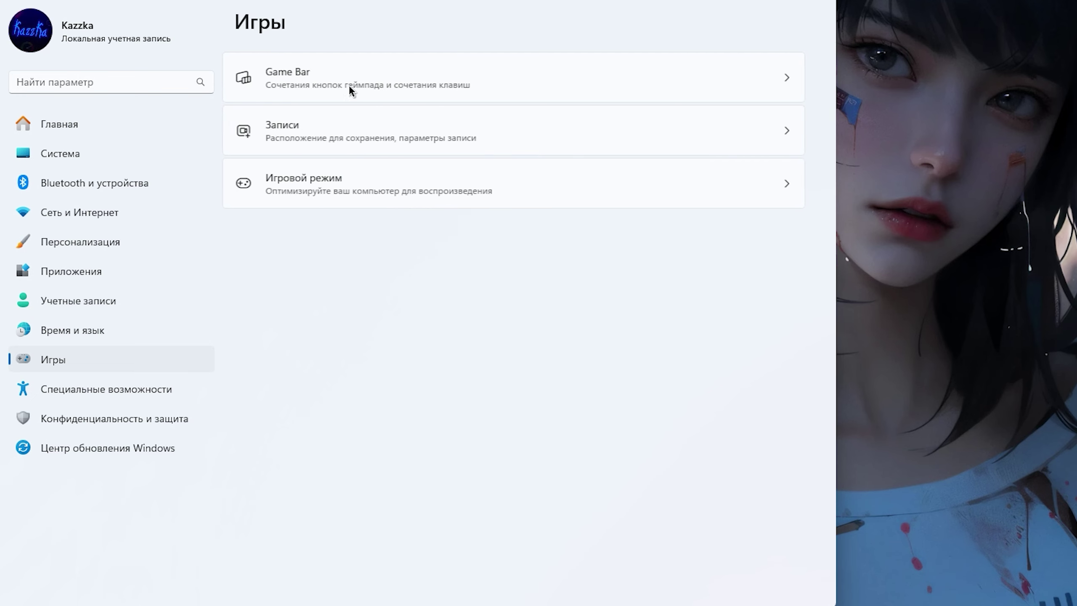
click(385, 128)
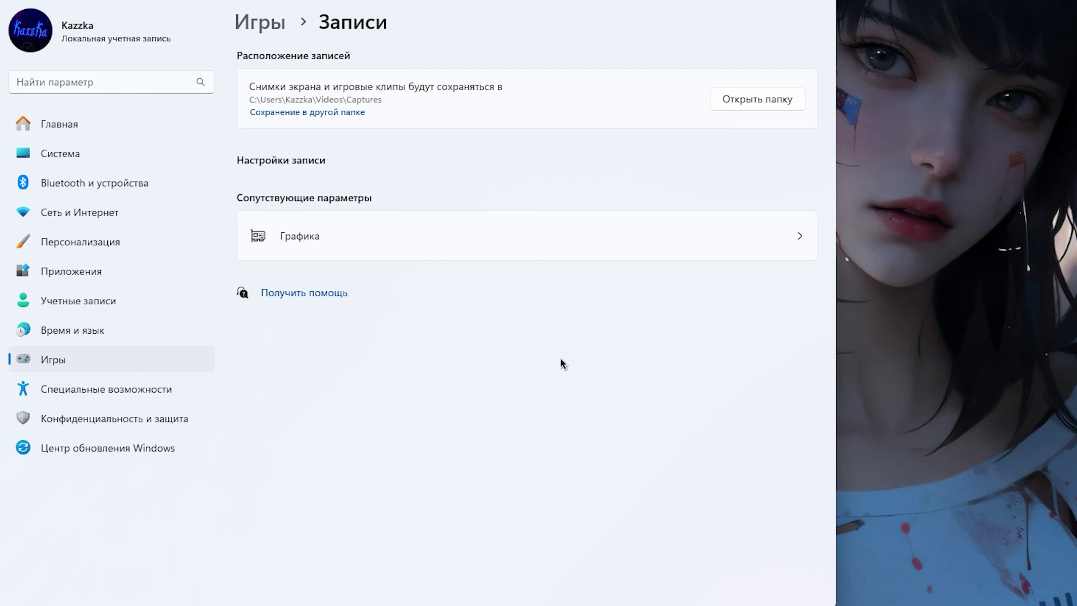
Open the installed apps list (Установленные приложения) in the app settings and go to the advanced options of Фотографии
key(alt+Left)
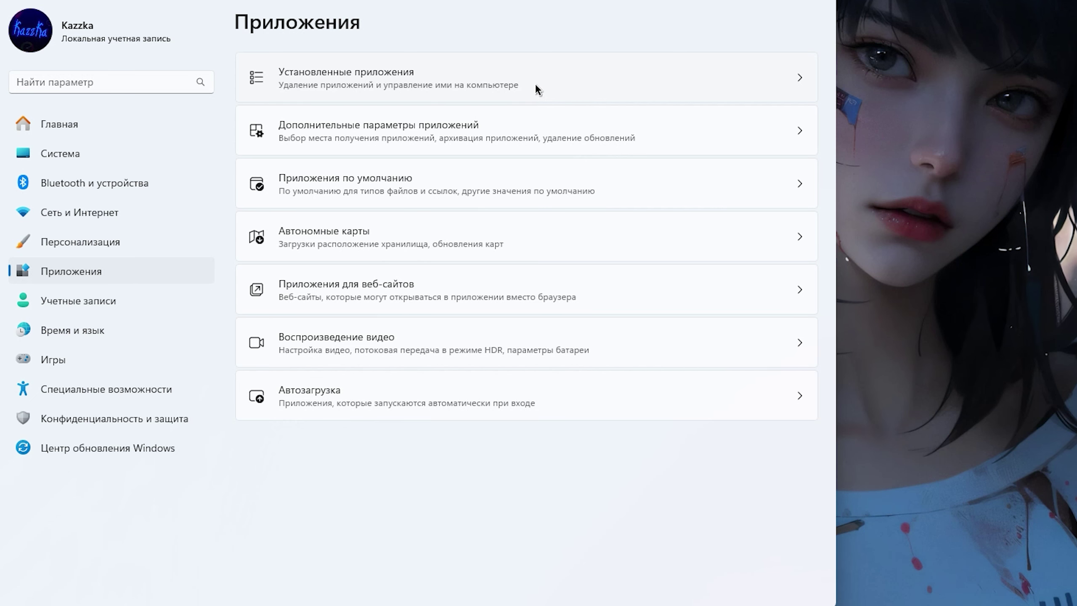
click(527, 76)
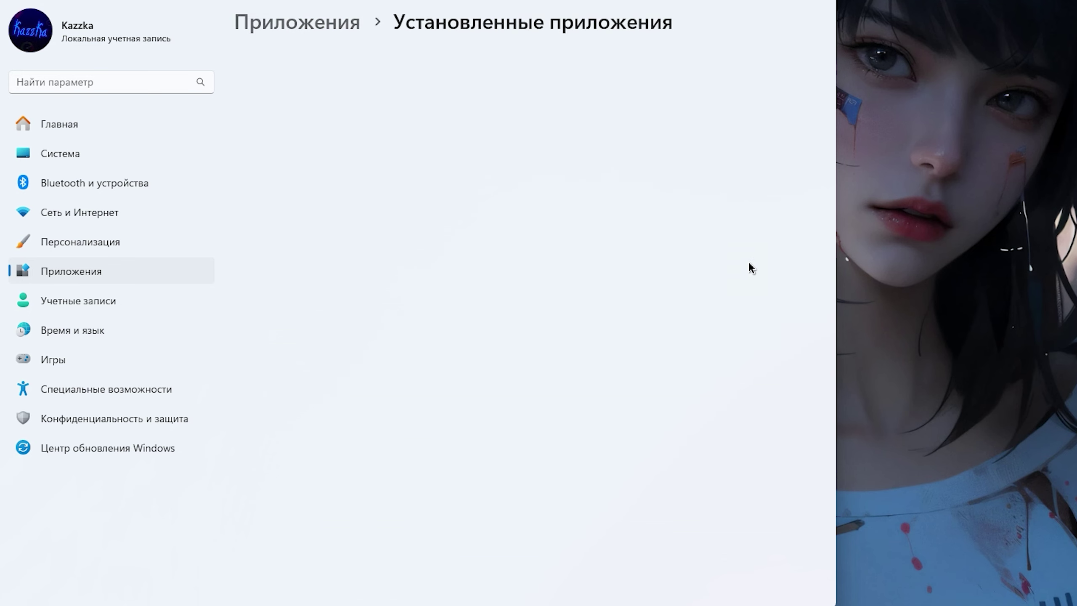
click(791, 174)
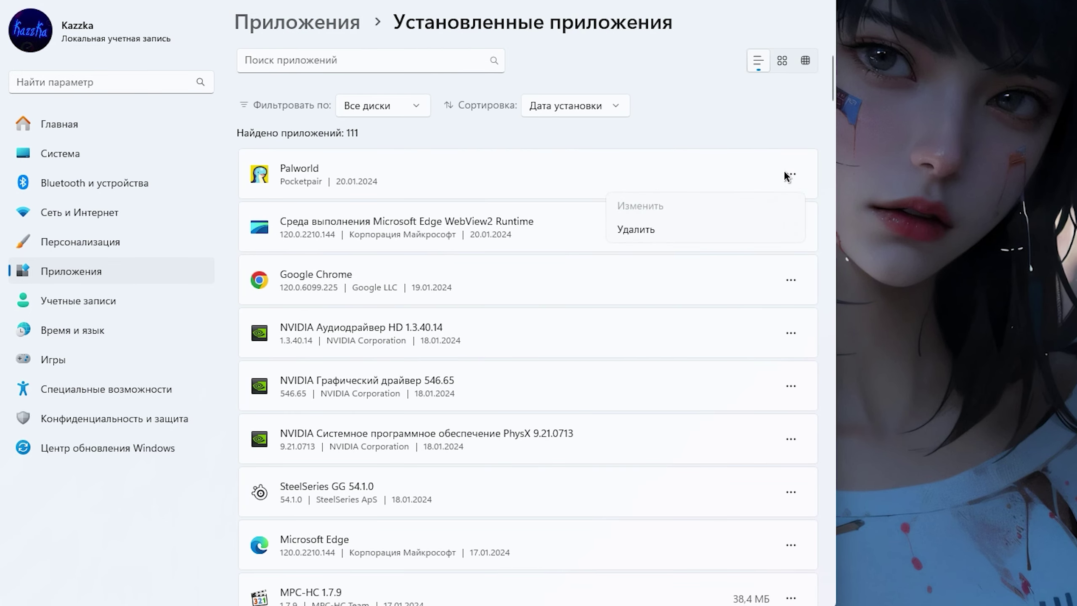
scroll(815, 355, down, 5)
scroll(773, 365, down, 3)
click(791, 282)
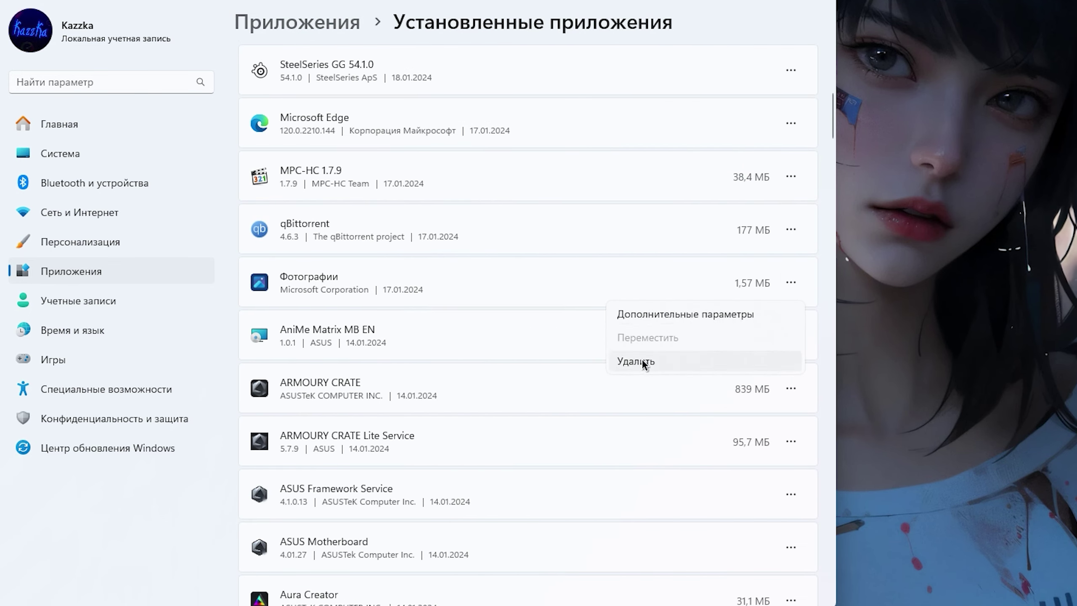
click(683, 314)
Review the background permission choices of the Фотографии app, leave the permission as it is, and return to the installed apps list
scroll(634, 348, down, 5)
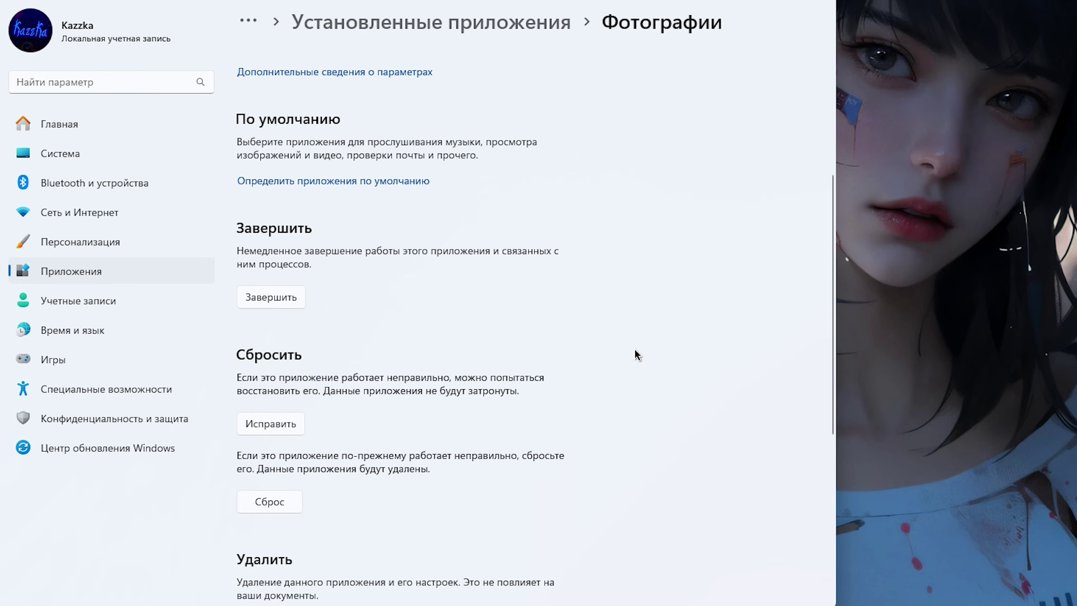
scroll(634, 344, up, 5)
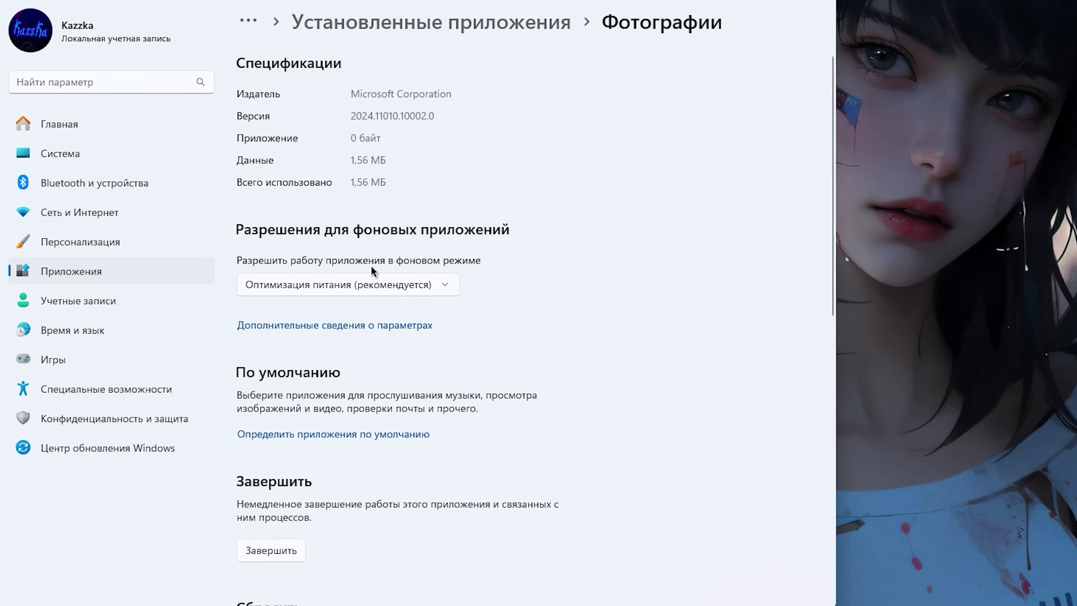
click(418, 293)
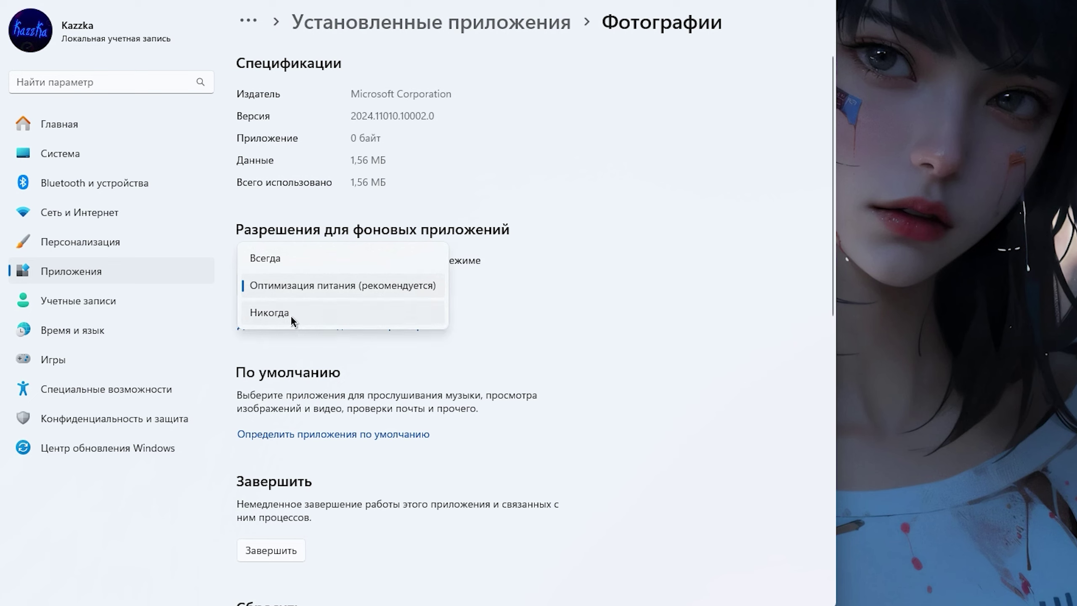
click(577, 311)
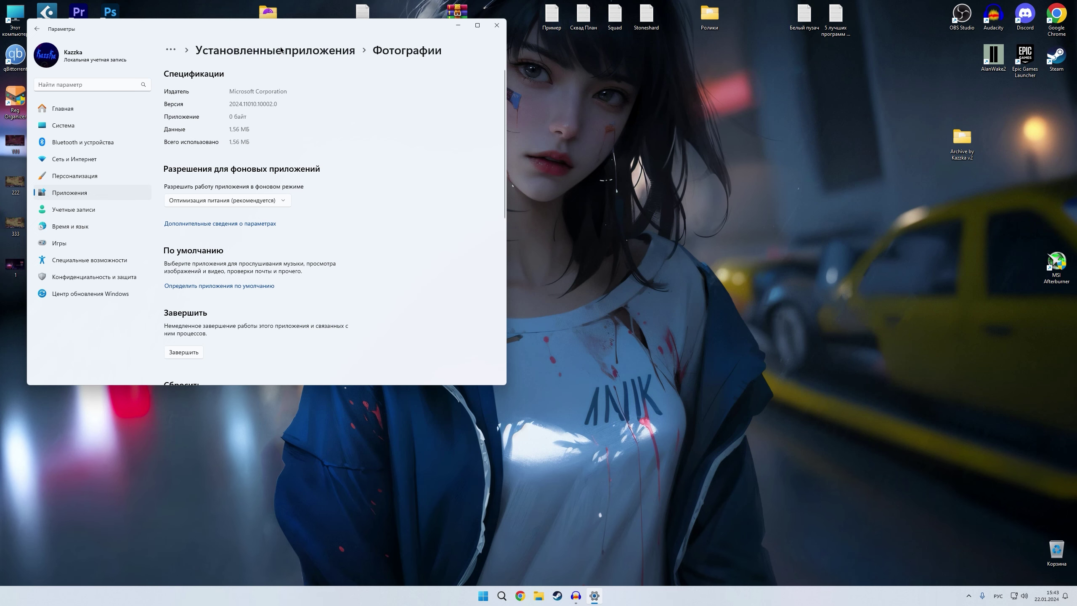
click(431, 22)
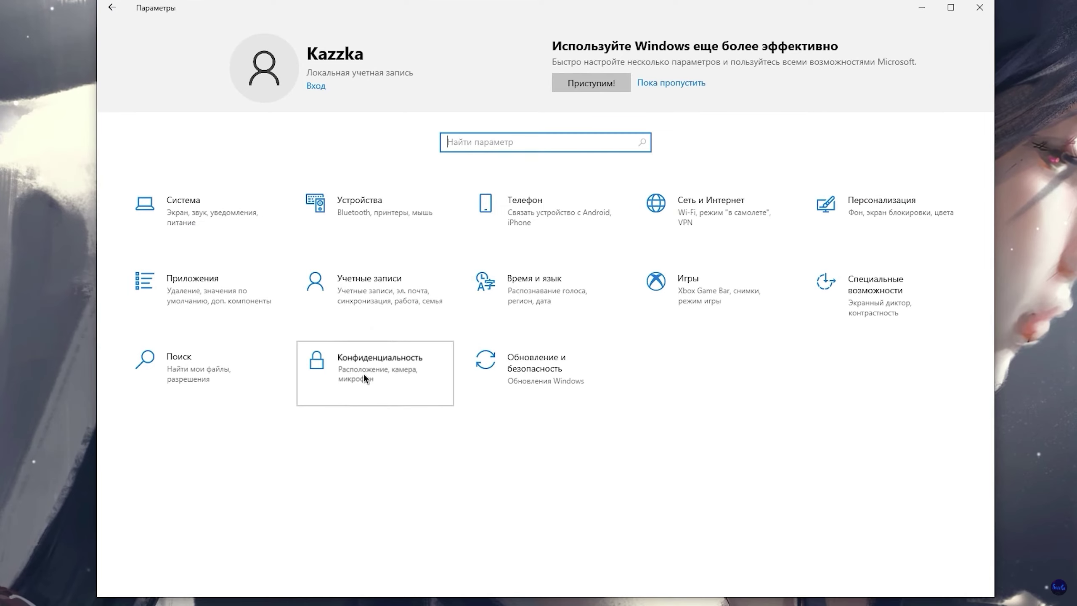
Turn off permission for apps to run in the background (Фоновые приложения) in the privacy settings, and close Settings
click(365, 312)
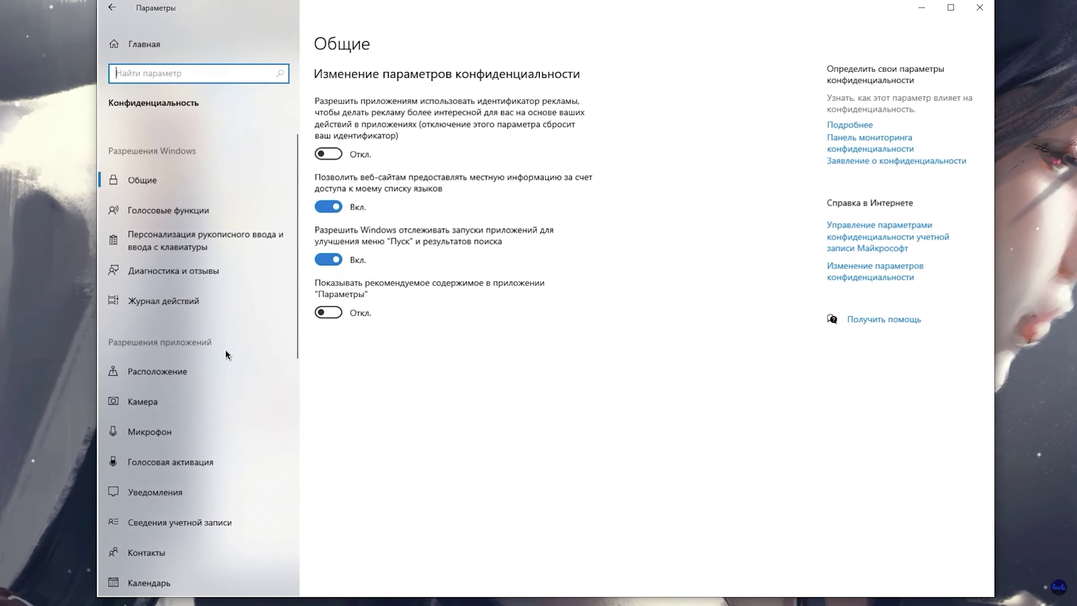
scroll(204, 399, down, 10)
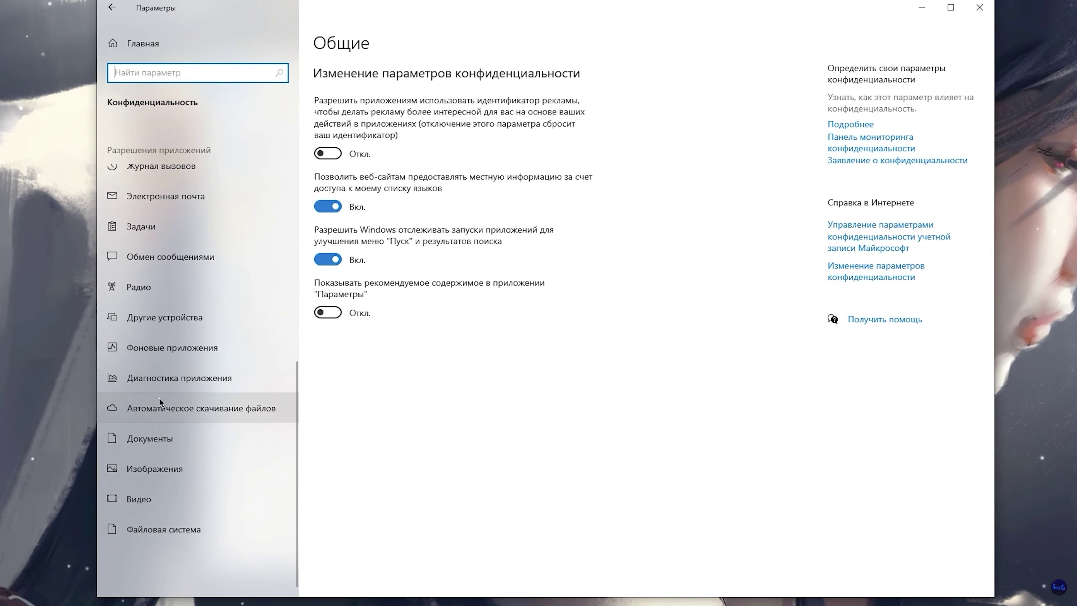
click(185, 342)
click(327, 118)
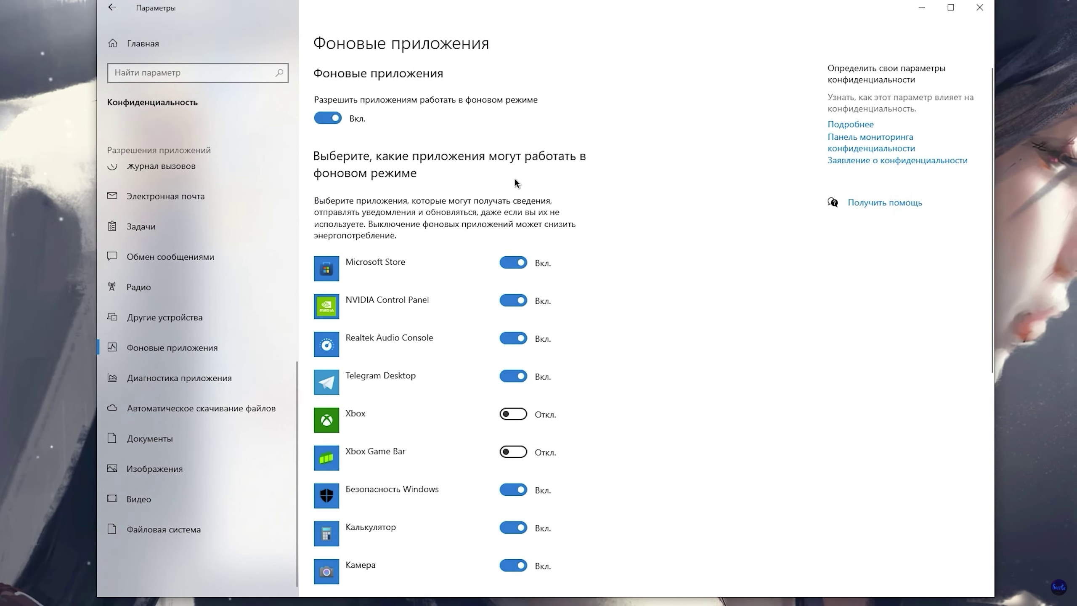
click(345, 118)
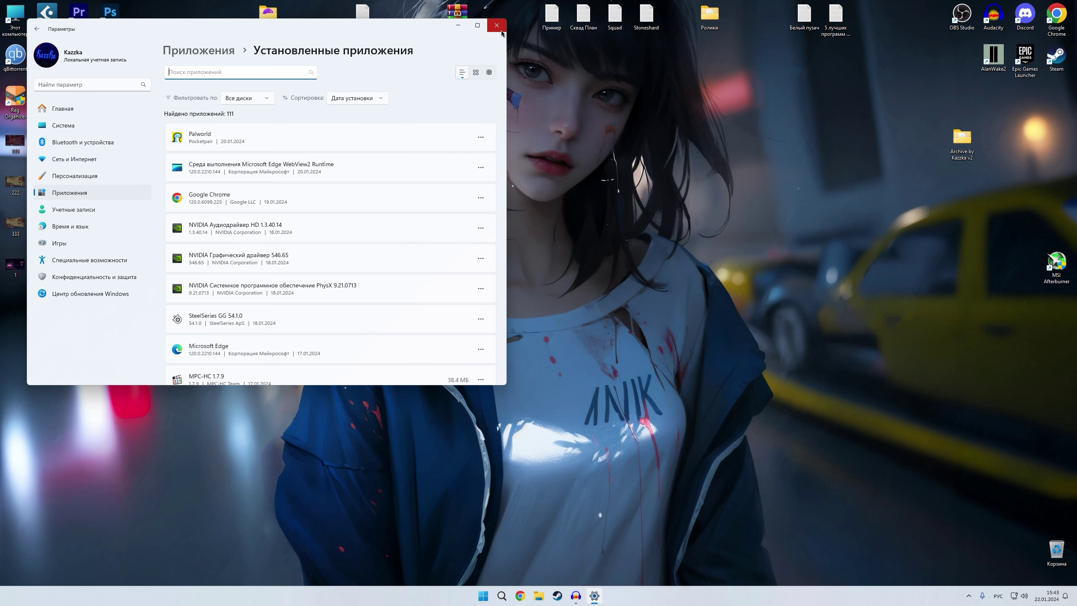
click(497, 26)
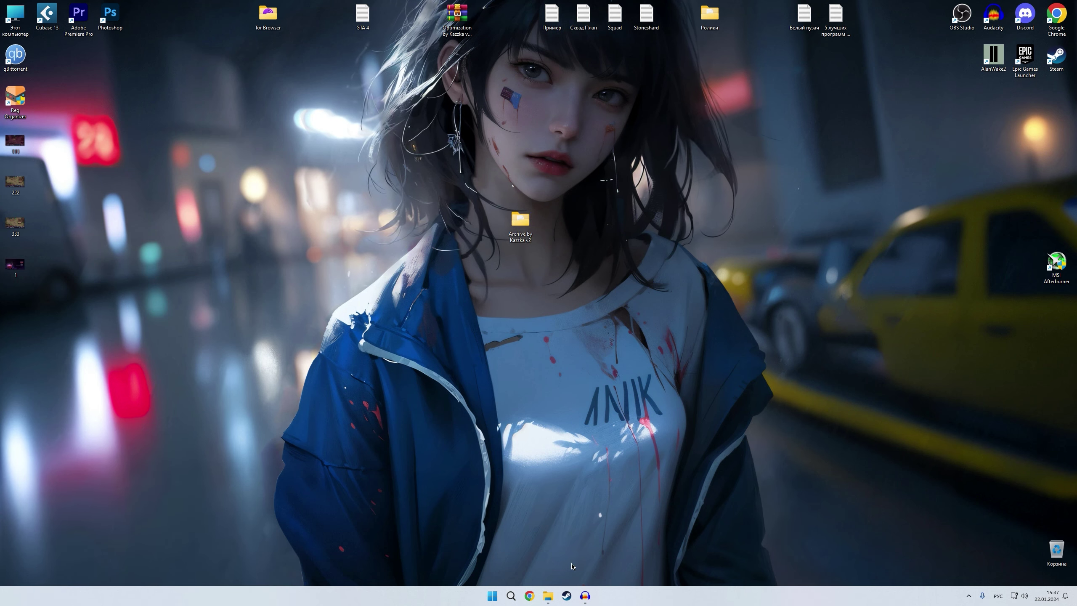
Search Windows for "изоляция ядра" and open the matching core isolation settings page
click(516, 596)
text(изоляция ядра)
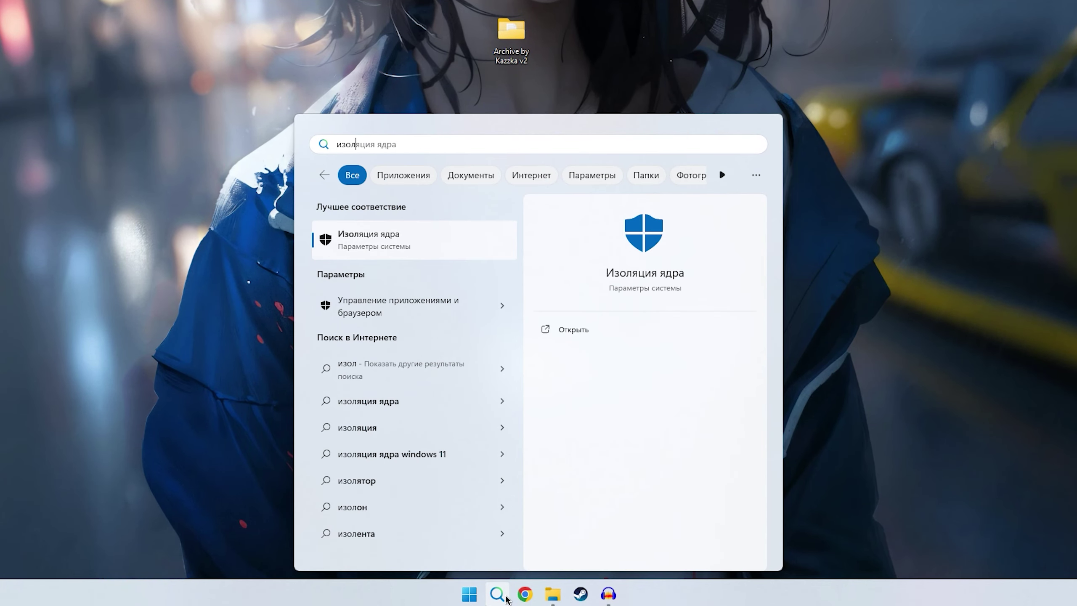
key(Return)
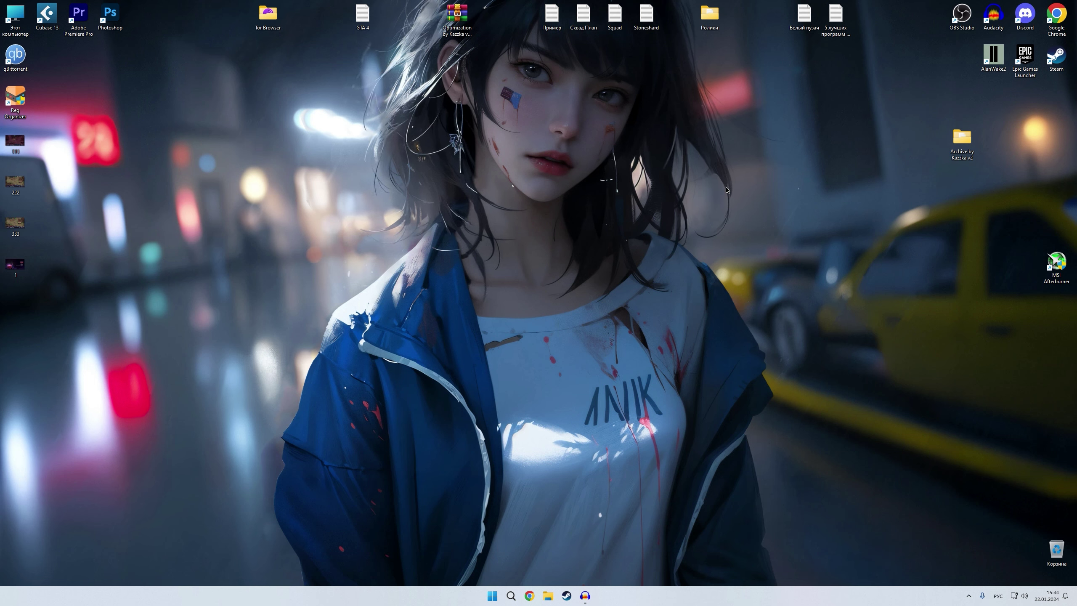
Move the Archive by Kazzka v2 folder to the middle of the desktop and open it
drag(962, 136, 520, 219)
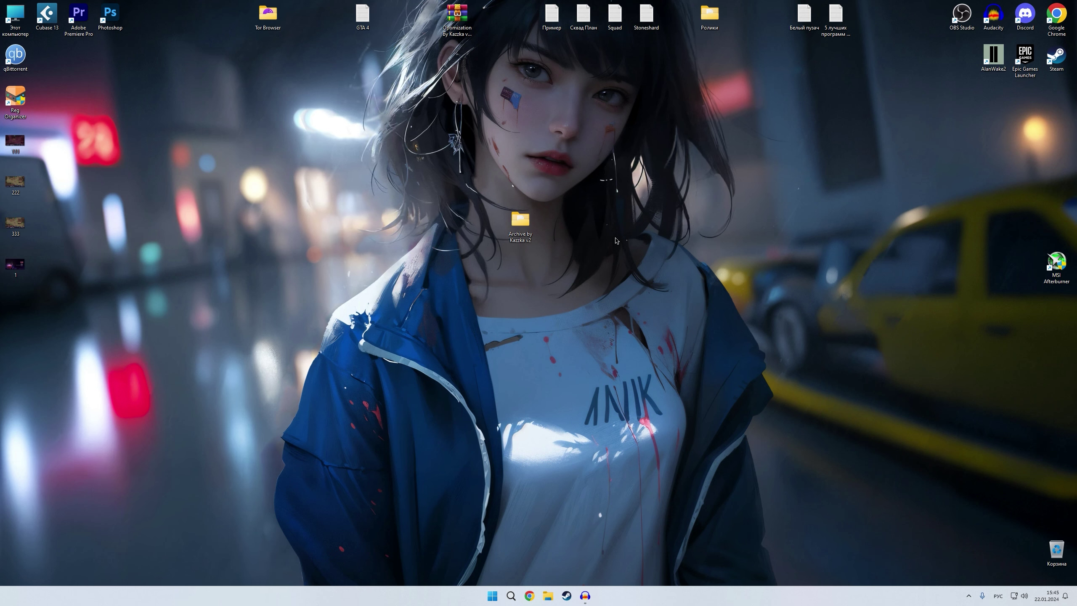
mouse_move(523, 226)
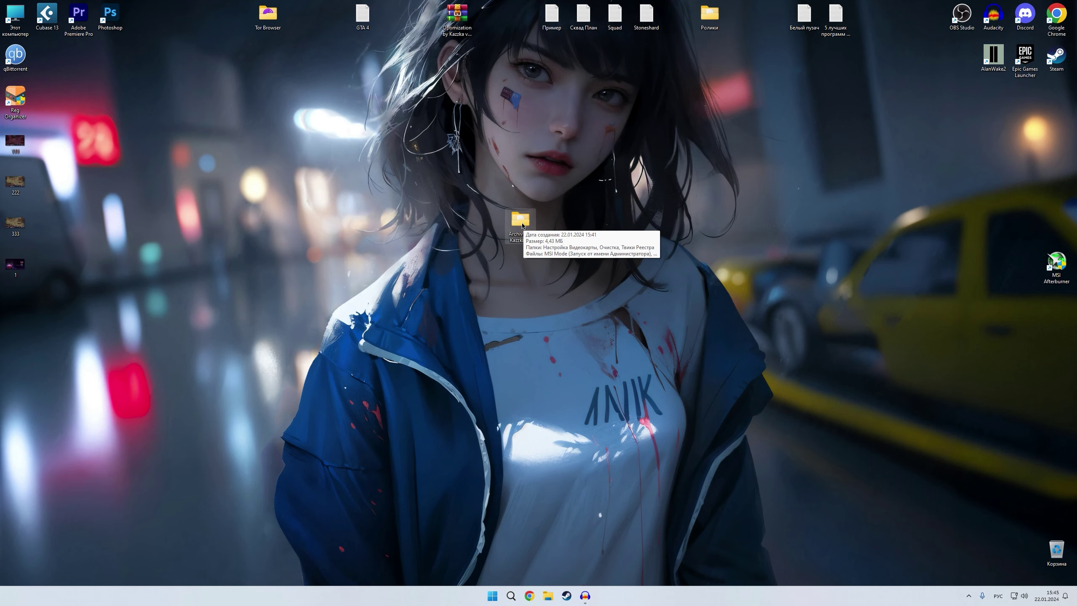
double_click(521, 221)
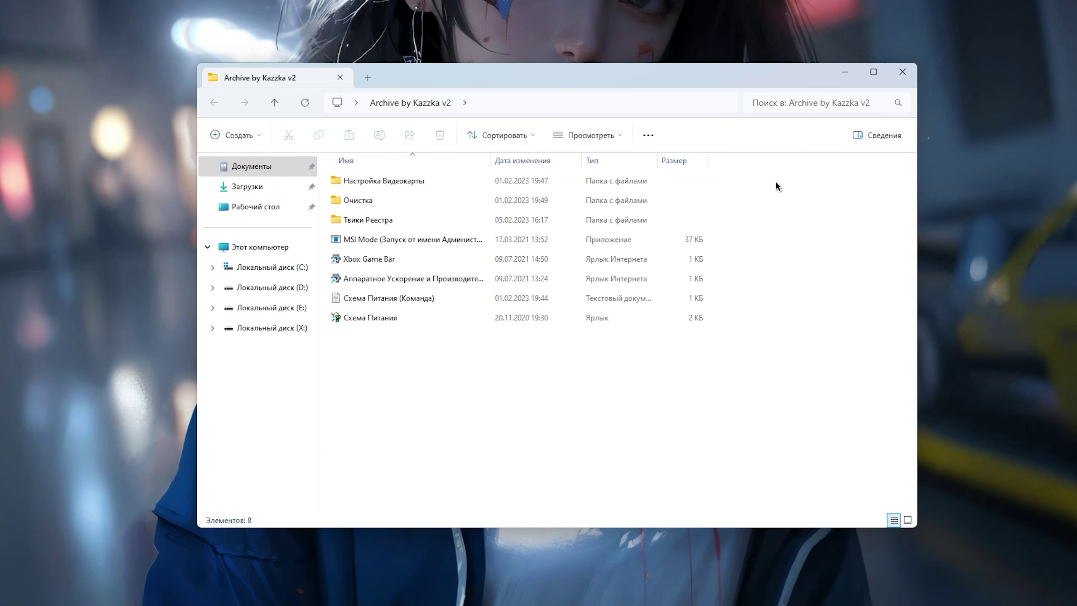
Look through the archive's contents, checking the Настройка Видеокарты folder and returning to the main folder
drag(776, 183, 350, 164)
double_click(423, 187)
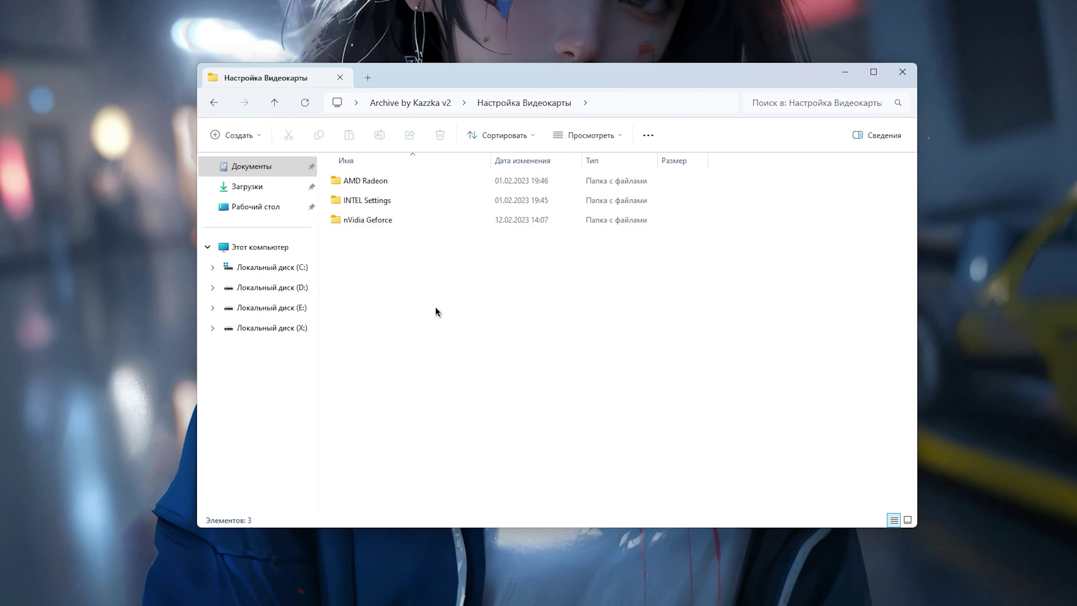
key(alt+Left)
key(Down)
click(383, 219)
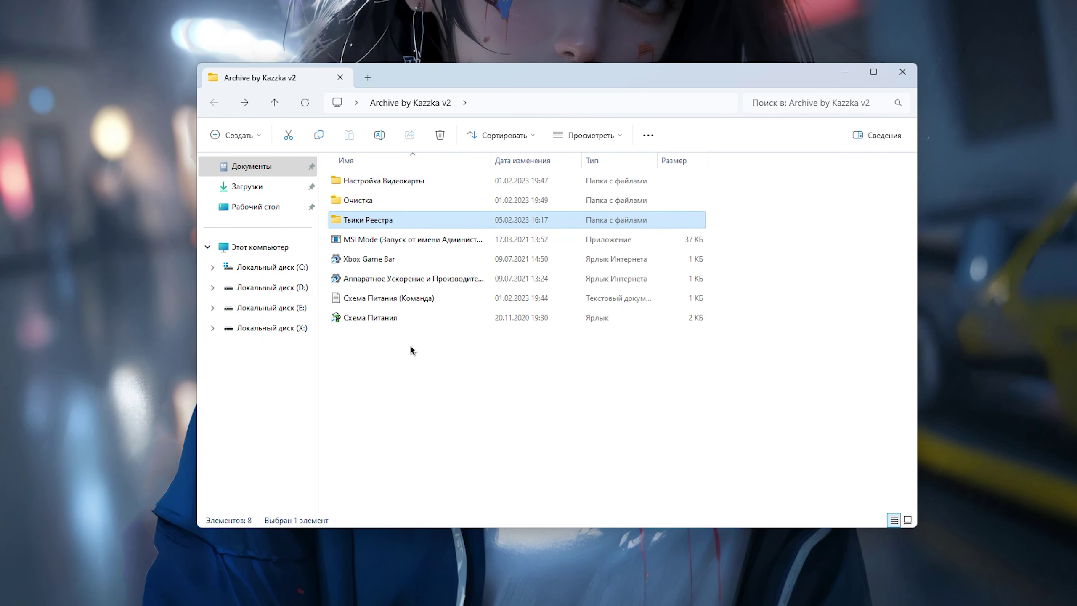
drag(410, 345, 387, 273)
Open the Windows Temp folder through the Очистка folder's Delete %Temp% Files shortcut and delete its contents, cancelling at the file in use
double_click(364, 205)
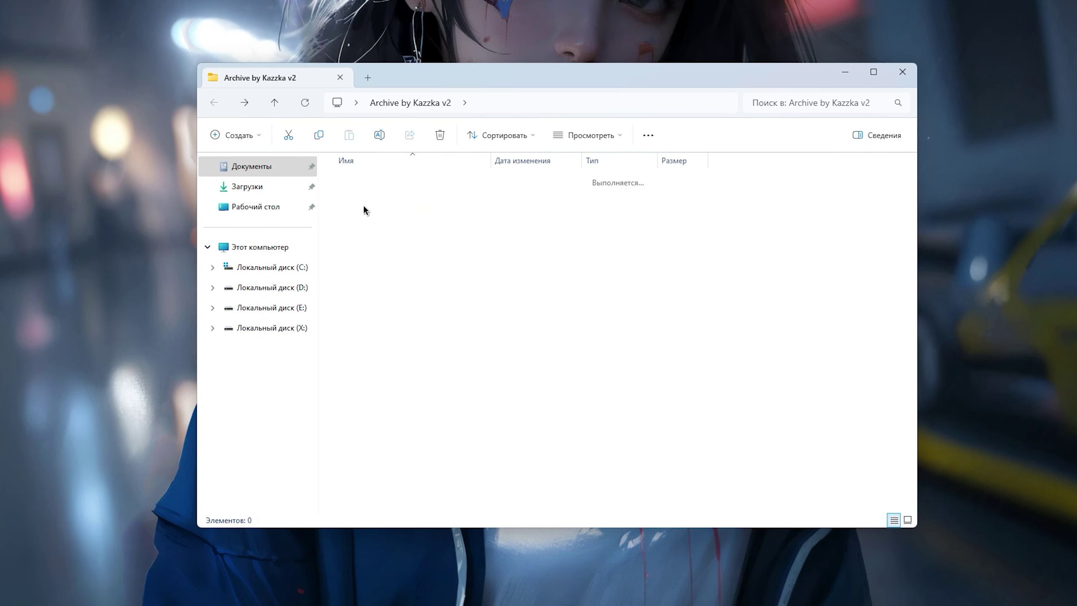
double_click(423, 182)
drag(365, 426, 348, 168)
key(Delete)
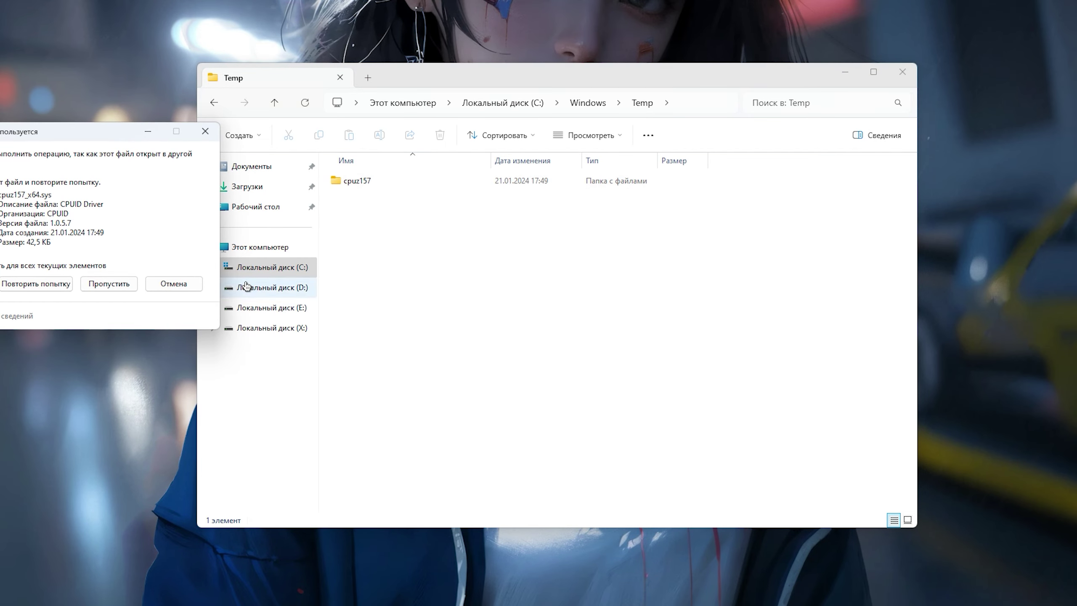
click(185, 283)
key(Return)
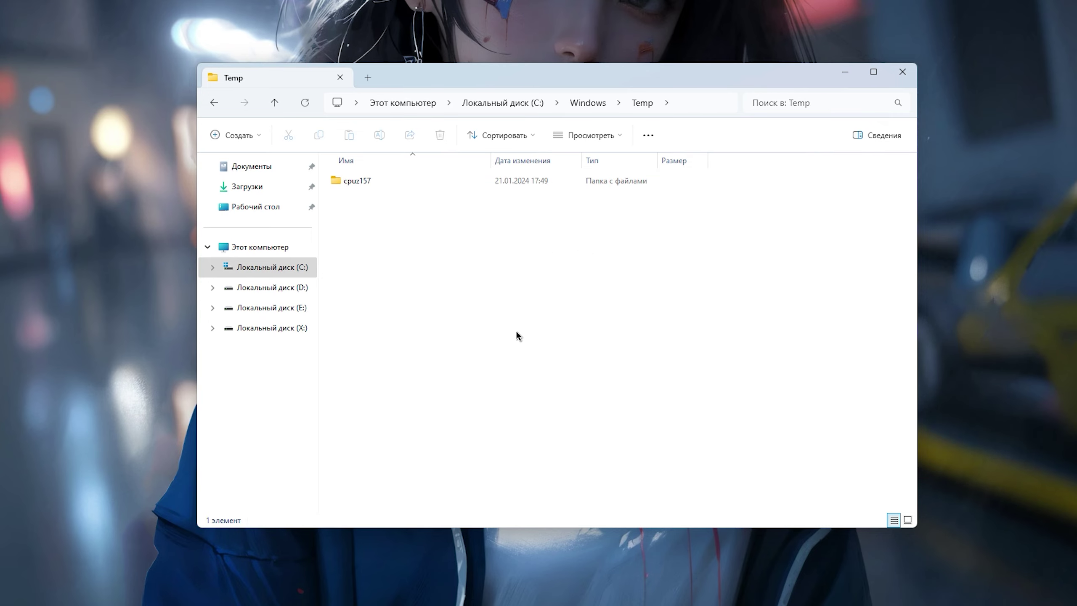
Open the user's AppData Local Temp folder through Delete Temp Files and permanently delete its contents, cancelling at the file in use
key(alt+Left)
double_click(390, 201)
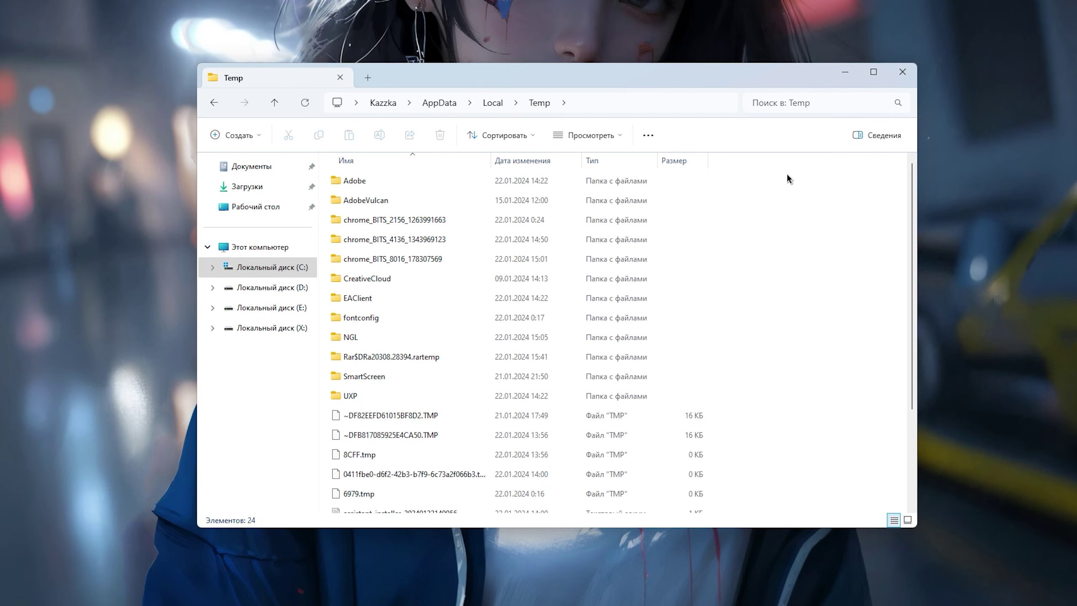
drag(784, 176, 326, 514)
key(shift+Delete)
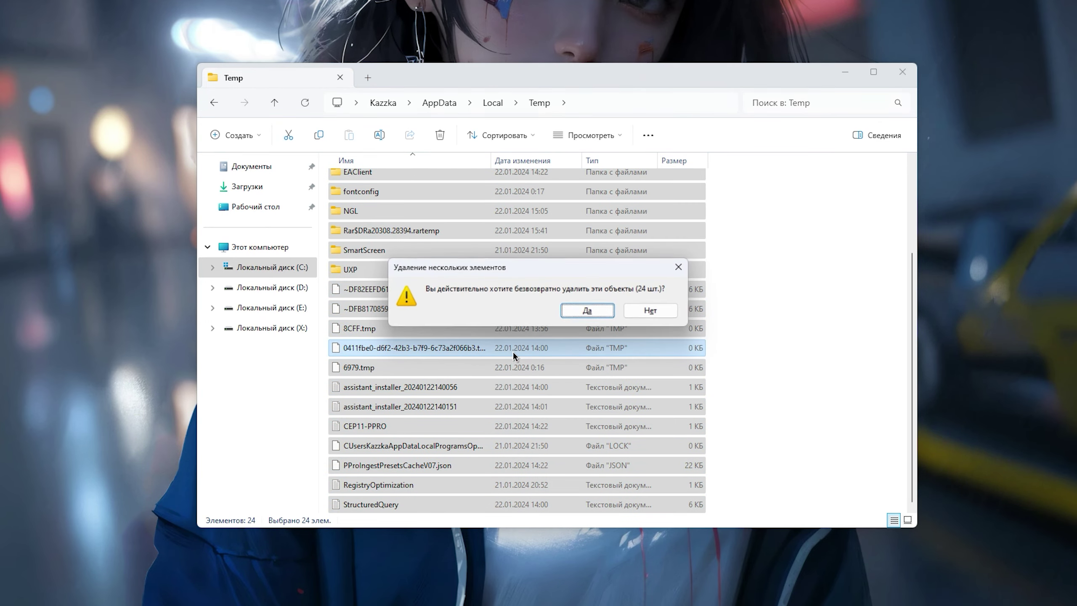
click(583, 316)
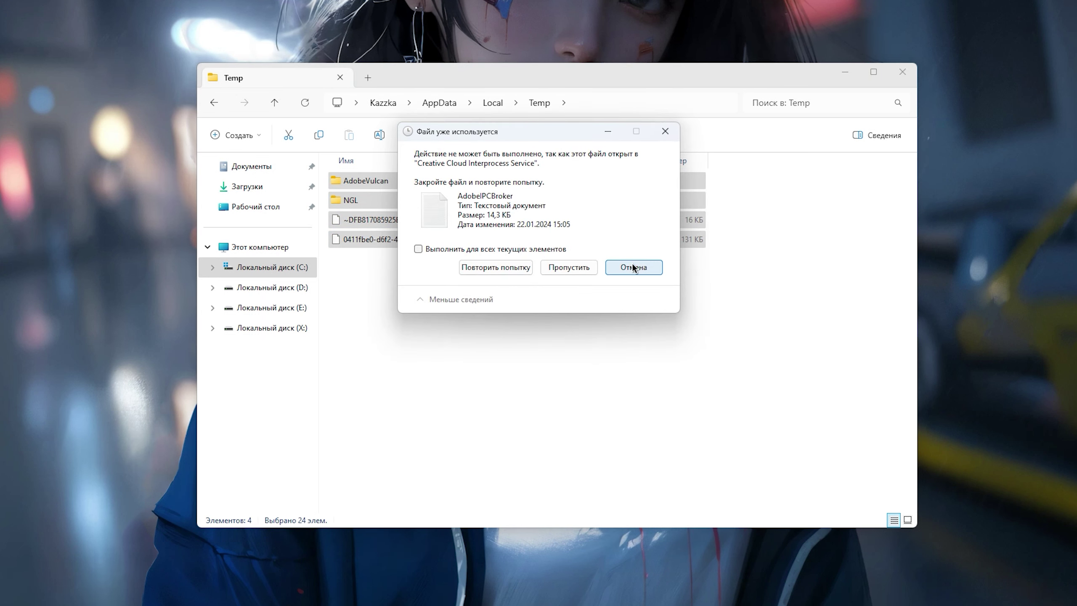
click(632, 266)
Launch Disk Cleanup from the Очистка folder for drive C: and rescan the drive with system files included
key(alt+Left)
double_click(435, 220)
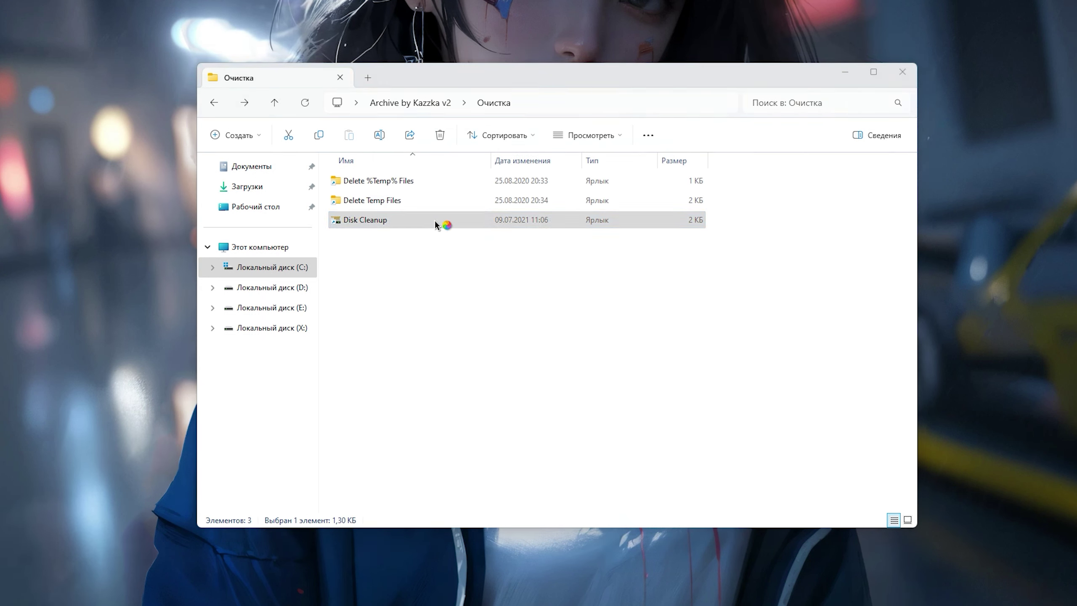
click(527, 301)
click(508, 311)
click(506, 327)
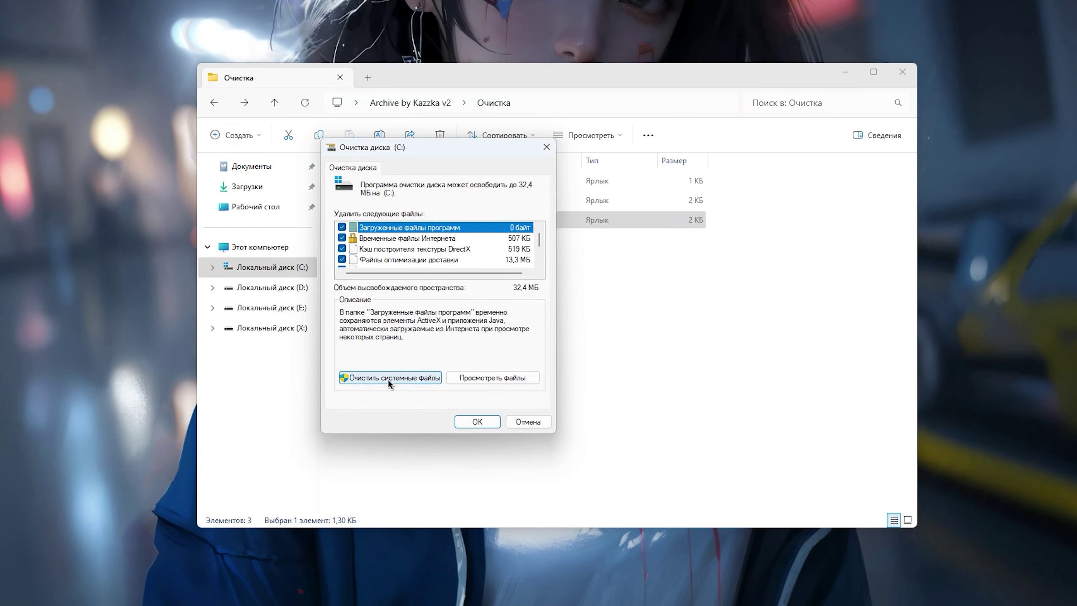
click(388, 378)
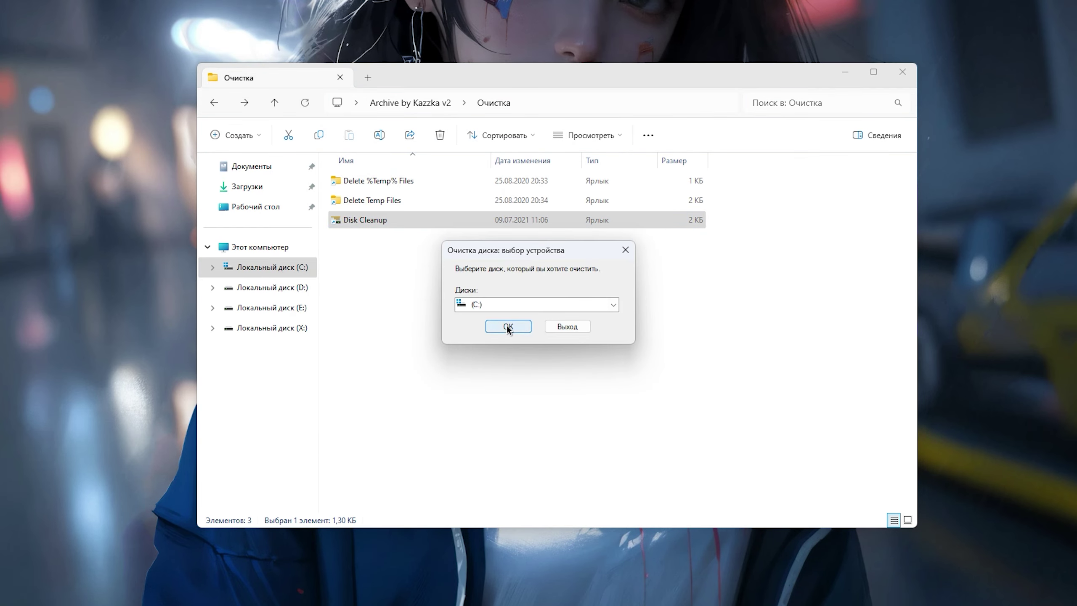
click(508, 327)
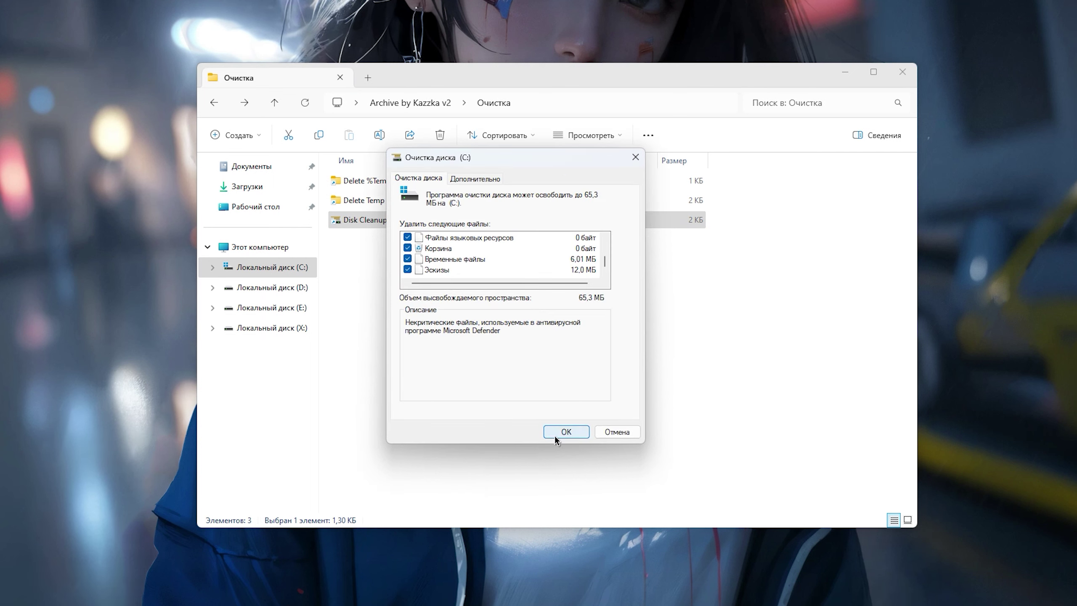